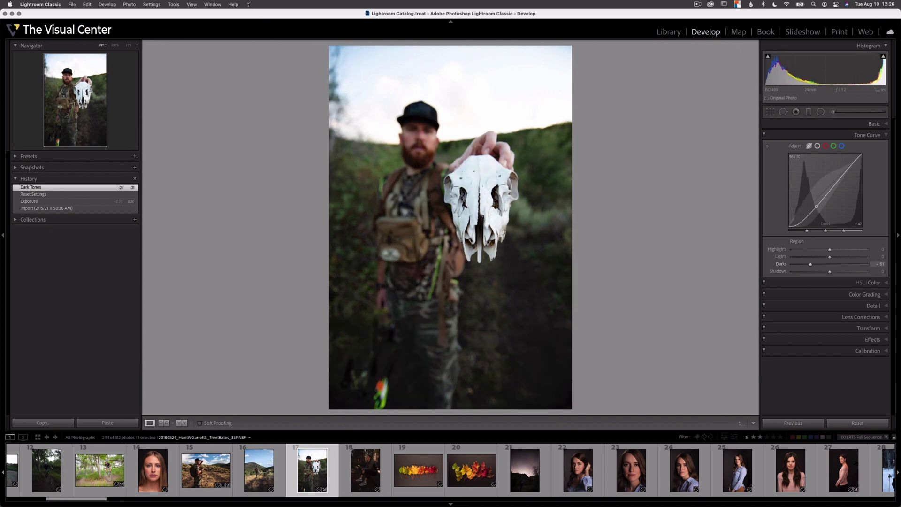
# Lift the dark tones on the parametric tone curve of the photo of the man holding a skull.
pyautogui.moveTo(817, 216); pyautogui.dragTo(816, 199)
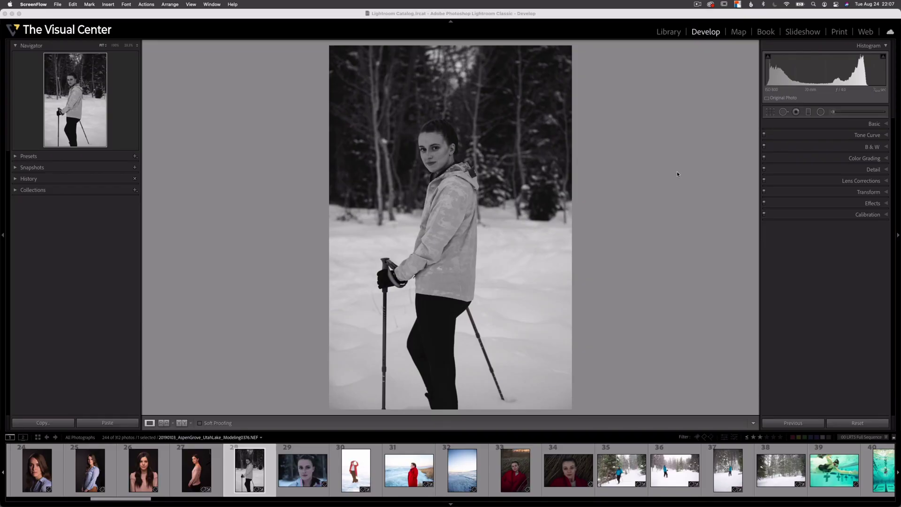
# Show the Tone Curve settings for the black-and-white snow portrait in point curve mode.
pyautogui.click(867, 136)
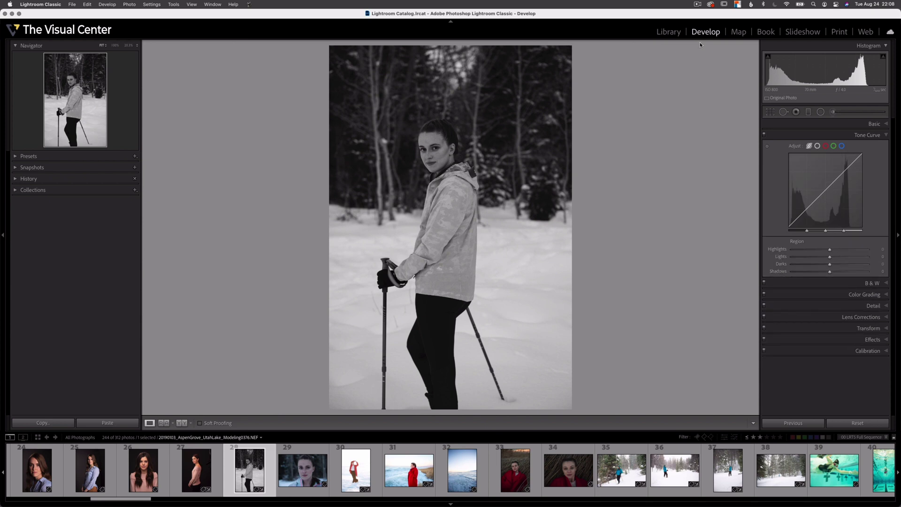
pyautogui.click(818, 147)
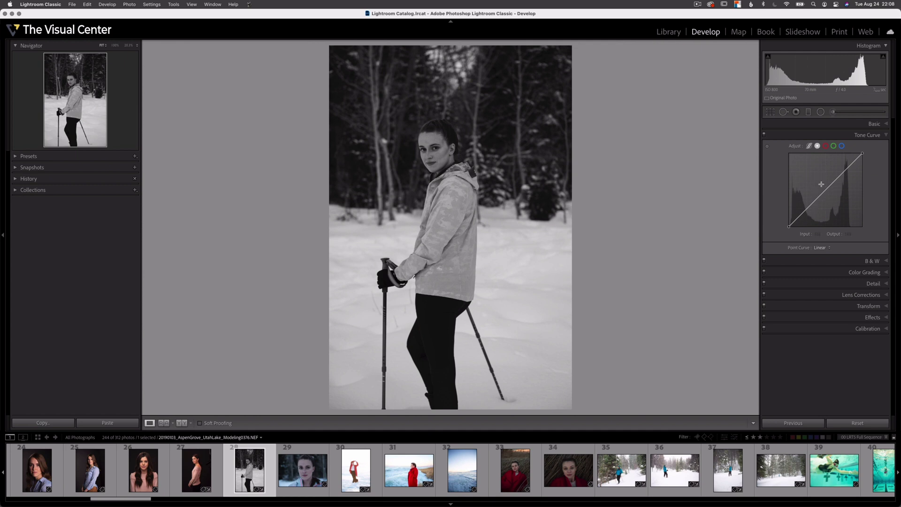
# Try pulling the point curve's brighter tones down to about input 185, output 64, and remove that point.
pyautogui.moveTo(833, 183); pyautogui.dragTo(840, 237)
pyautogui.click(837, 179)
pyautogui.moveTo(839, 184); pyautogui.dragTo(843, 209)
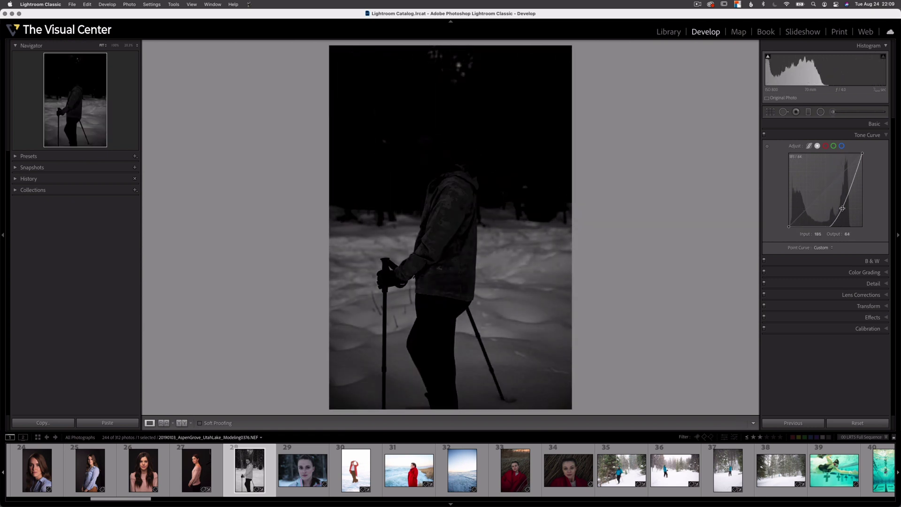
pyautogui.doubleClick(842, 208)
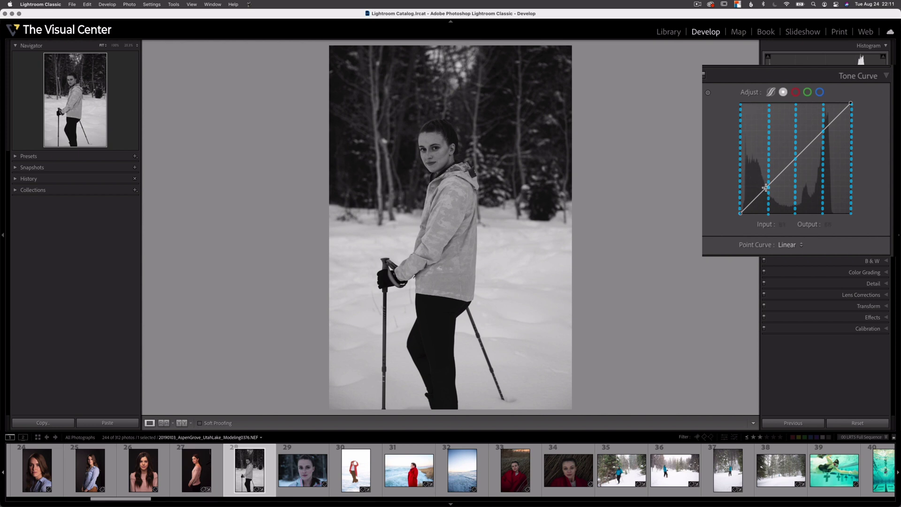
# Try a curve with shadows raised to output 109 and highlights lowered to output 183, and reset all channels.
pyautogui.moveTo(767, 188); pyautogui.dragTo(767, 167)
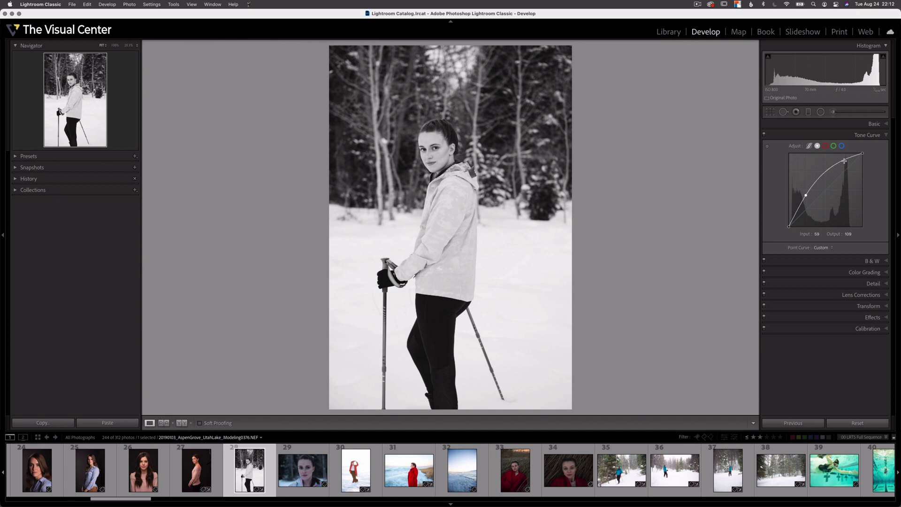
pyautogui.moveTo(845, 160); pyautogui.dragTo(844, 175)
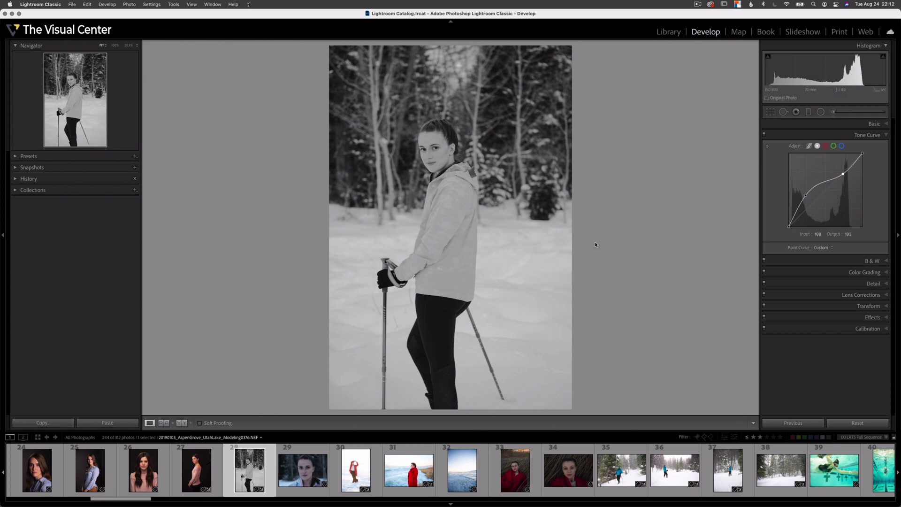
pyautogui.doubleClick(844, 174)
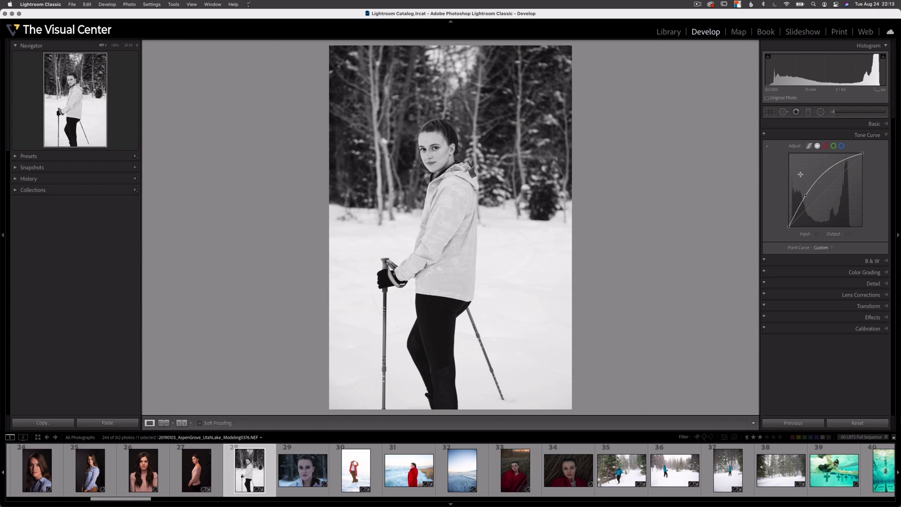
pyautogui.rightClick(801, 174)
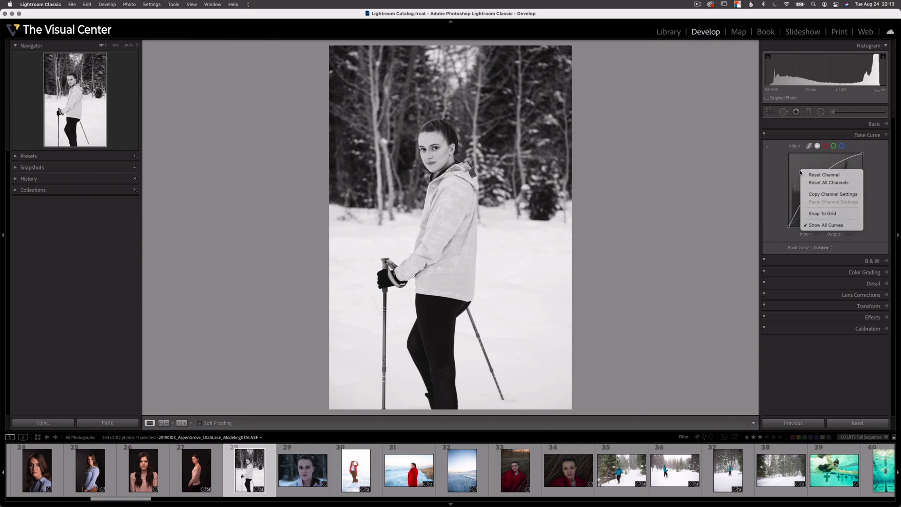
pyautogui.click(825, 184)
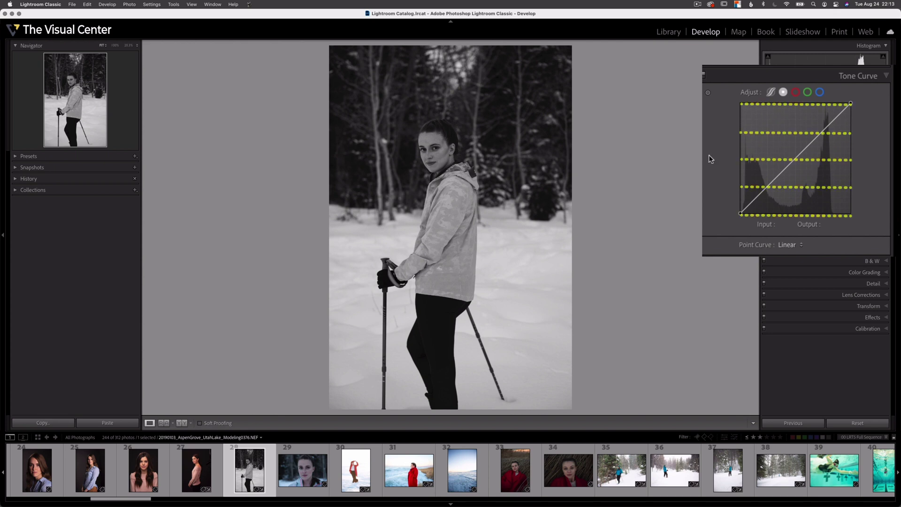
# Try raising the shadows on the point curve to input 21, output 126, and undo the change.
pyautogui.click(757, 197)
pyautogui.moveTo(756, 198); pyautogui.dragTo(750, 161)
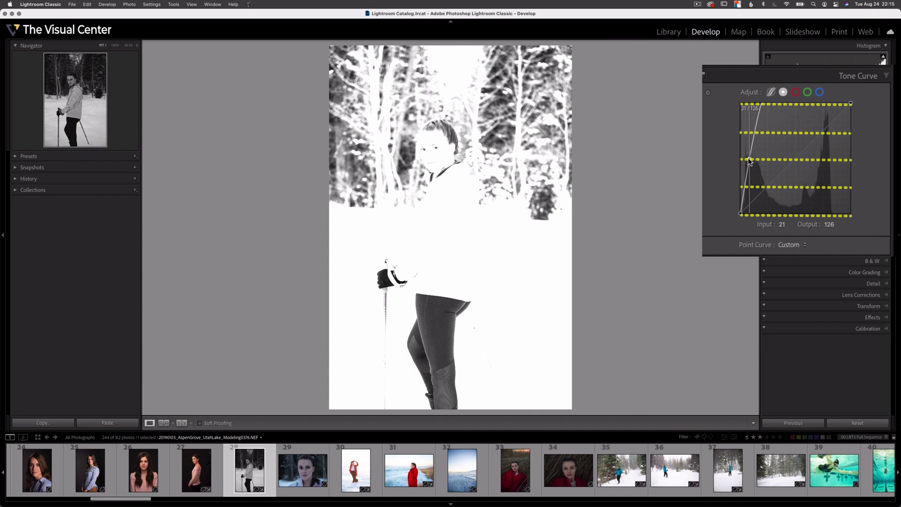
pyautogui.moveTo(750, 161); pyautogui.dragTo(750, 161)
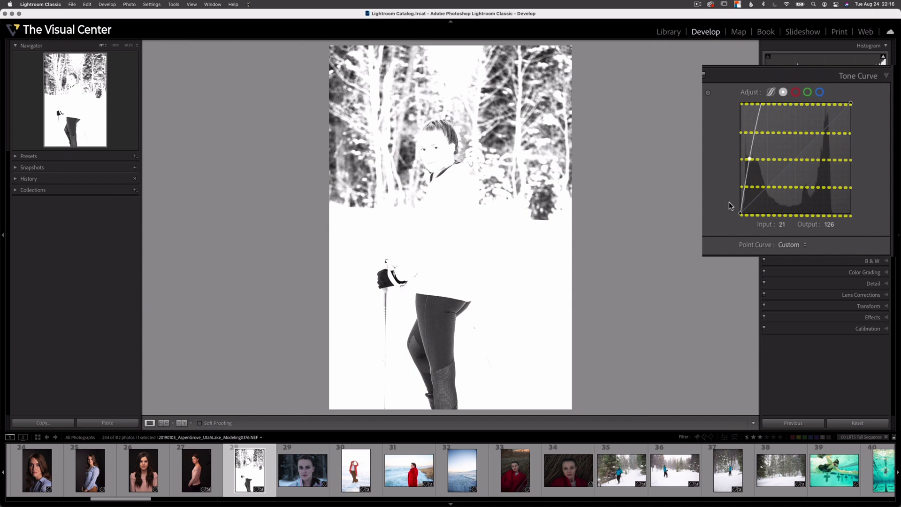
pyautogui.press('super+z')
pyautogui.press('super+shift+z')
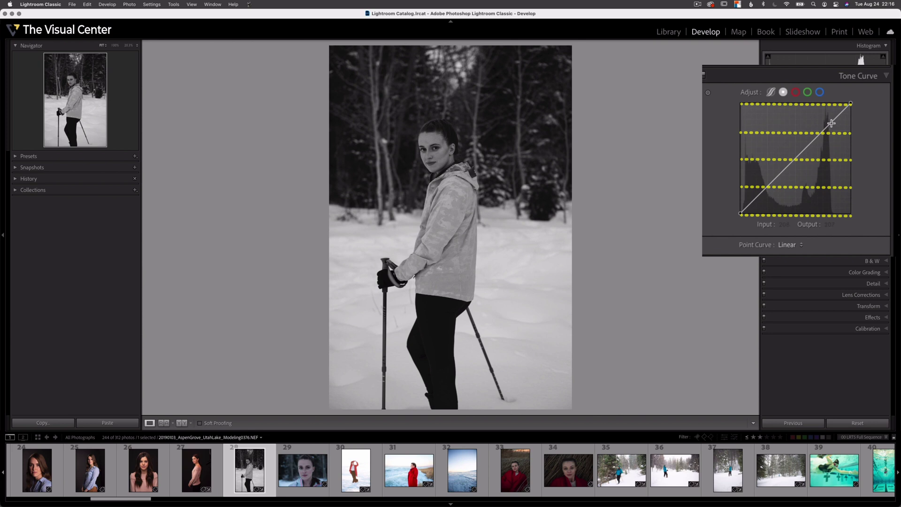
# Try lowering the highlights on the point curve to input 208, output 127, and remove that point.
pyautogui.moveTo(831, 123); pyautogui.dragTo(831, 158)
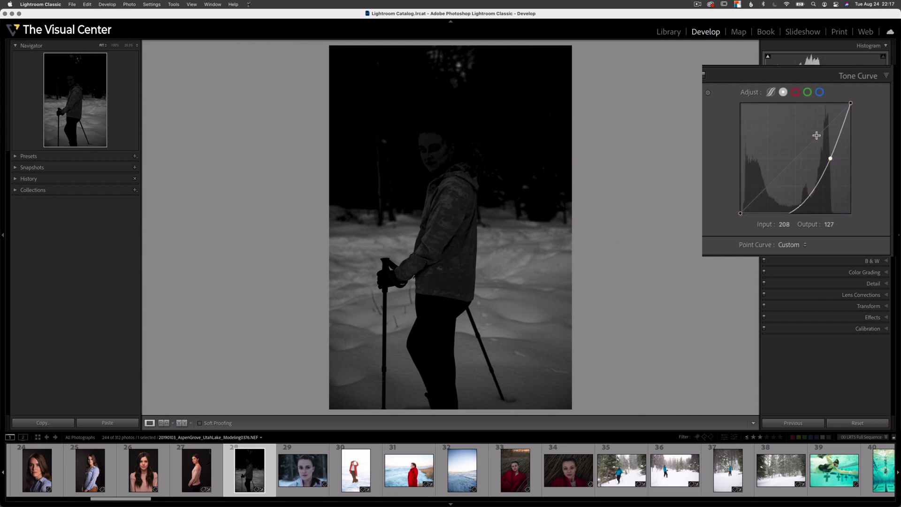
pyautogui.doubleClick(831, 159)
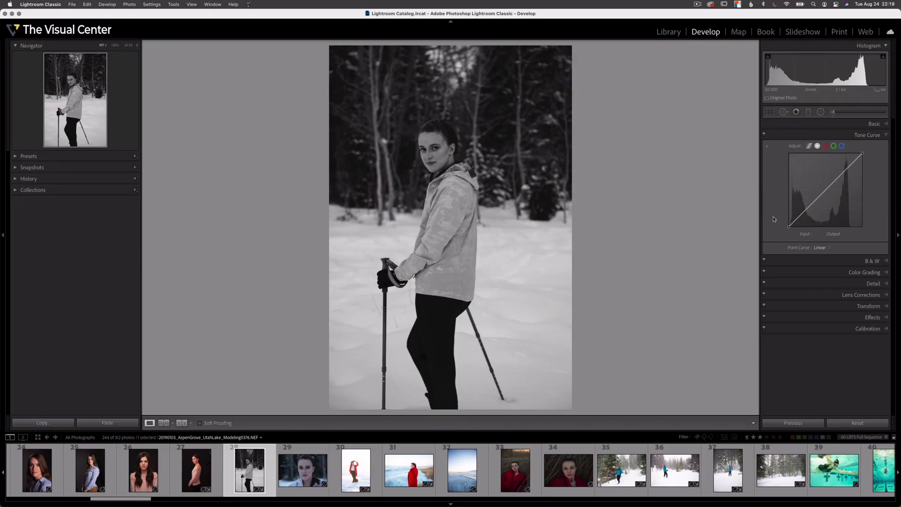
# Use the targeted adjustment tool on the photo to brighten the face tones to output 170 and lift the dark leggings' tones.
pyautogui.click(768, 148)
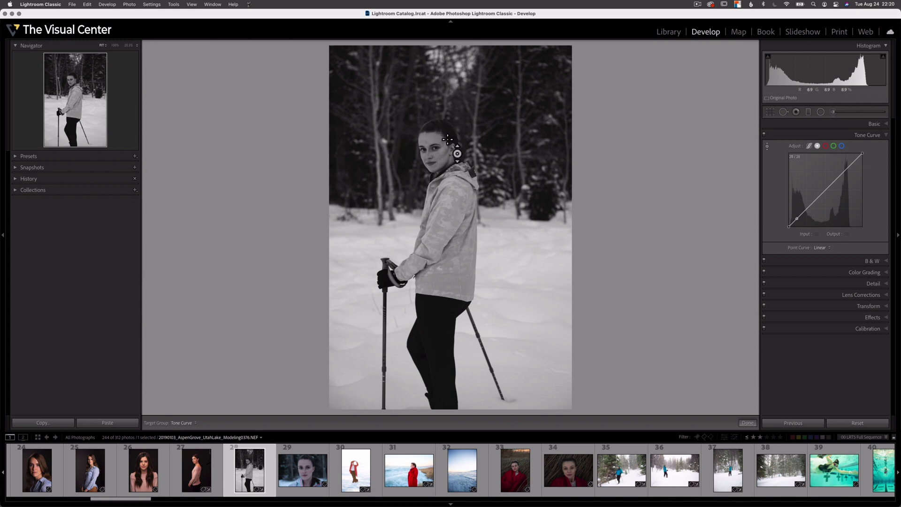
pyautogui.click(448, 165)
pyautogui.moveTo(447, 165); pyautogui.dragTo(448, 131)
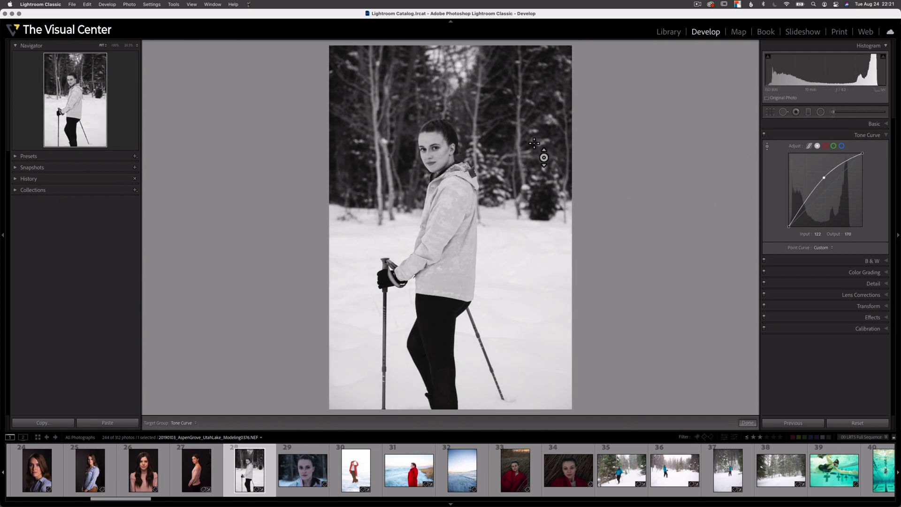
pyautogui.moveTo(439, 348); pyautogui.dragTo(505, 300)
pyautogui.click(542, 277)
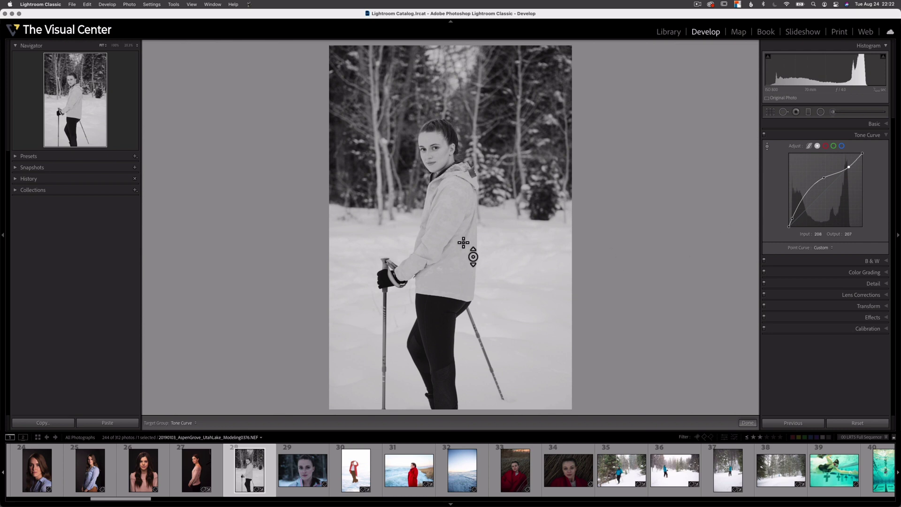
# Try darkening the snow tones with the targeted adjustment, undo it, and reset the point curve channel.
pyautogui.moveTo(509, 261); pyautogui.dragTo(509, 296)
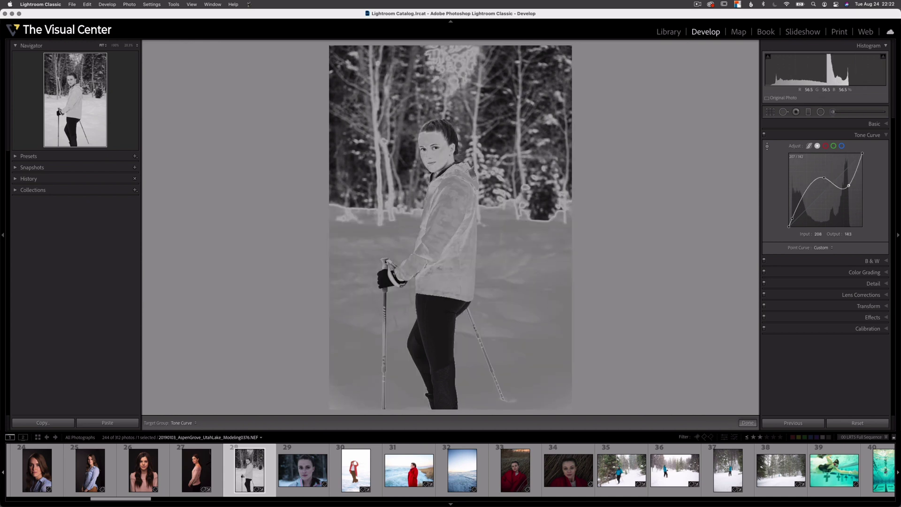
pyautogui.press('super+z')
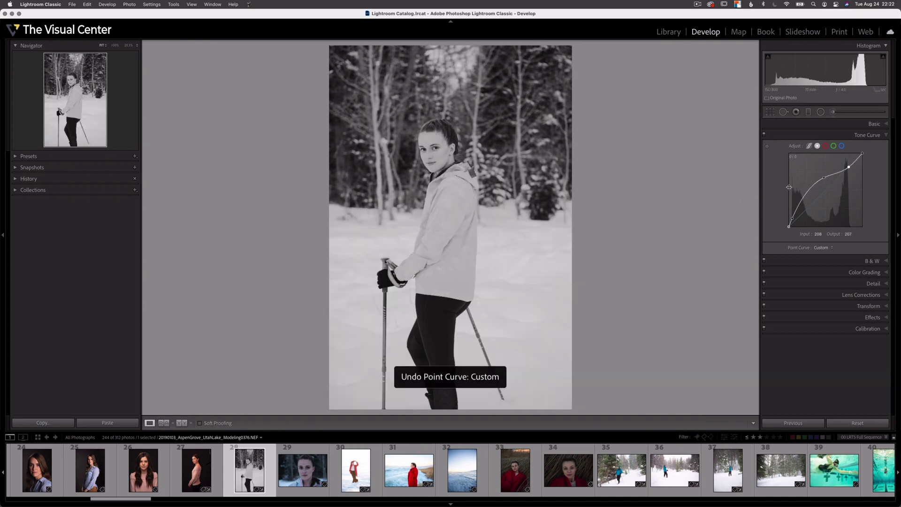
pyautogui.rightClick(801, 165)
pyautogui.click(819, 170)
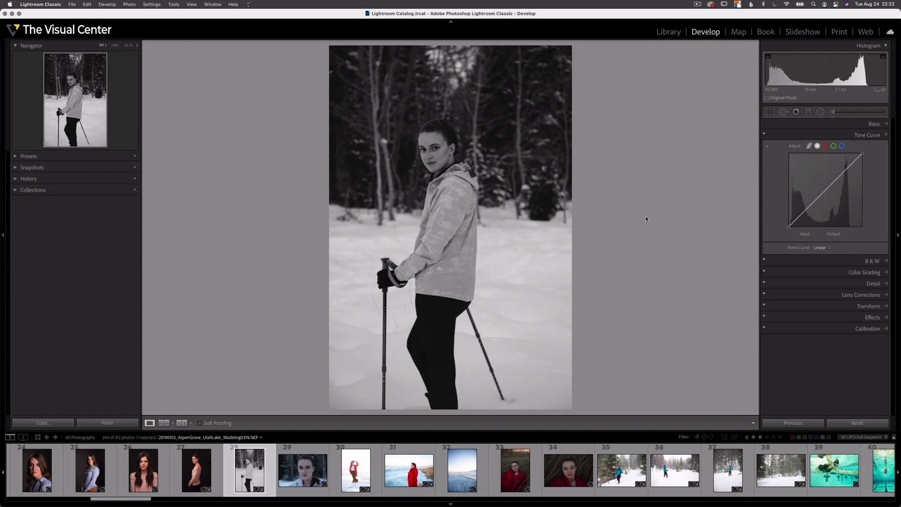
# Use the targeted adjustment tool on the snow to raise its tones at input 202 to output 224.
pyautogui.click(768, 148)
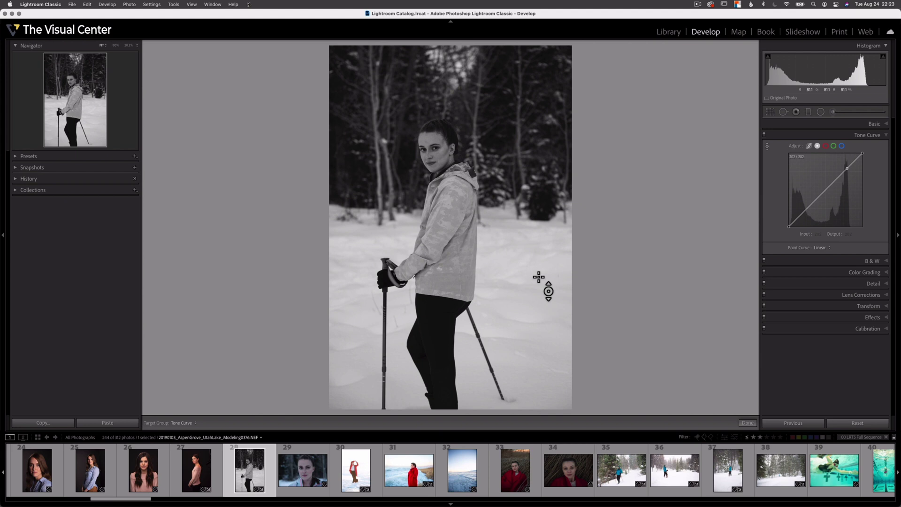
pyautogui.press('Up')
pyautogui.press('Up')
pyautogui.press('Up')
pyautogui.press('Up')
pyautogui.press('Up')
pyautogui.press('Up')
pyautogui.press('Up')
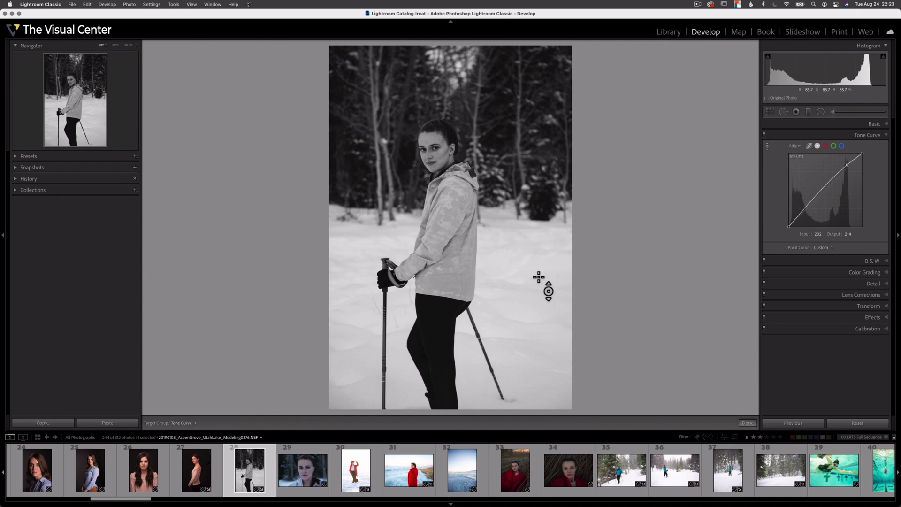
pyautogui.press('Up')
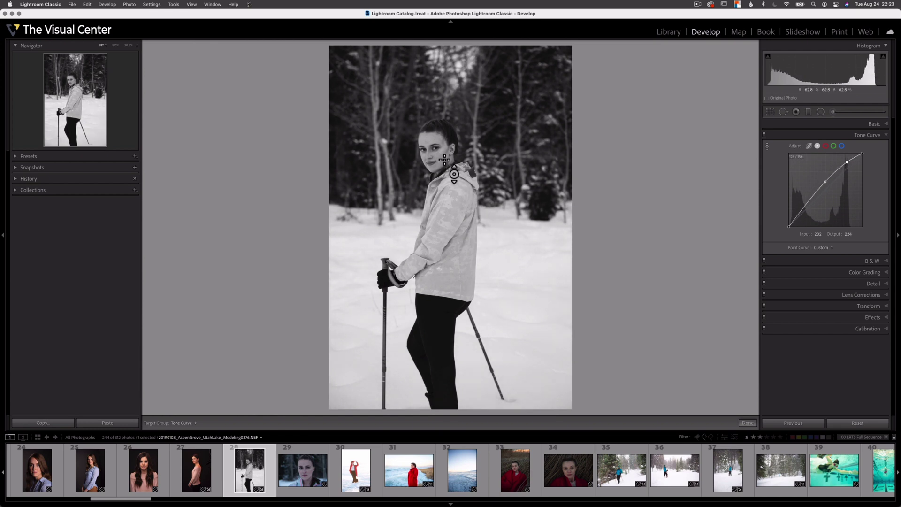
# Brighten the face's midtones with the targeted adjustment by raising their curve point to output 190.
pyautogui.press('Up')
pyautogui.press('Up')
pyautogui.press('Up')
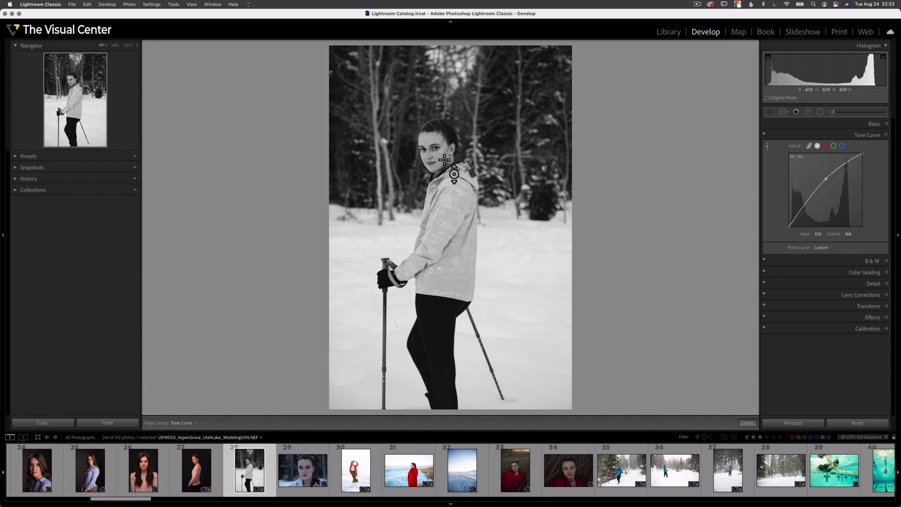
pyautogui.press('Up')
pyautogui.press('Up')
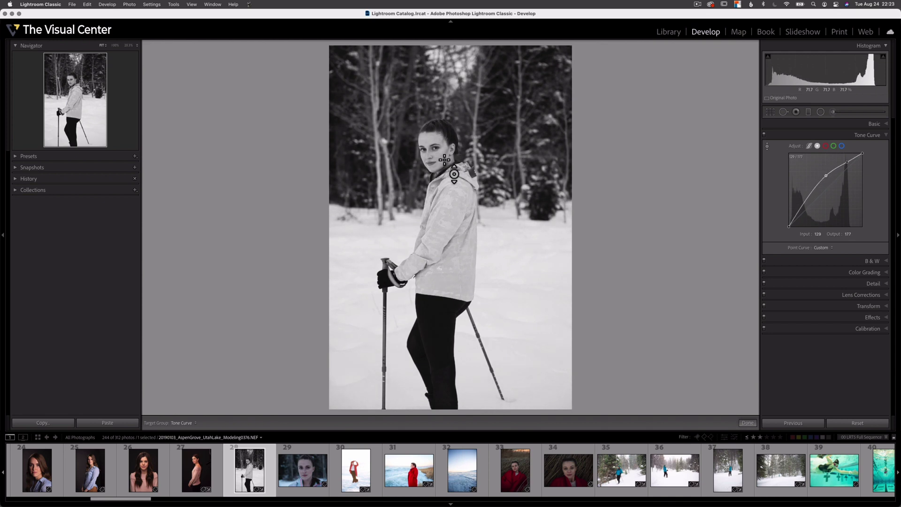
pyautogui.press('Up')
pyautogui.press('Up')
pyautogui.press('Up')
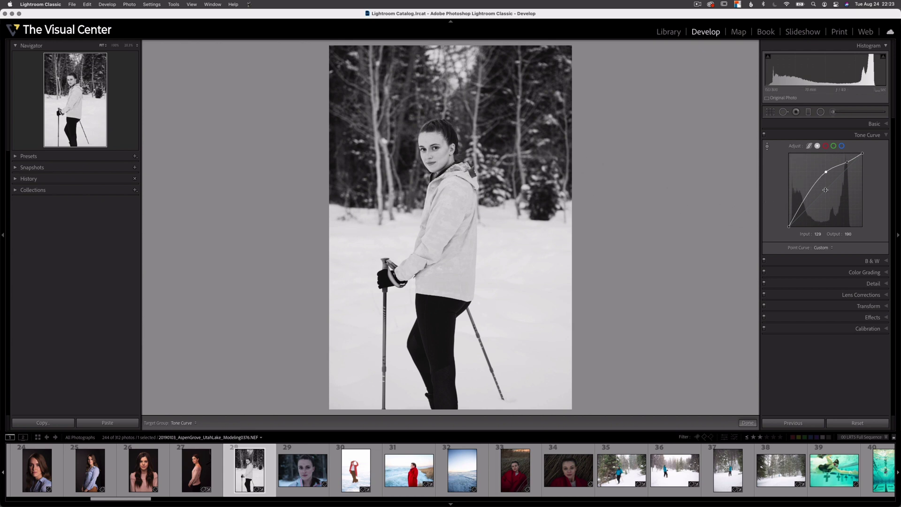
# Lower the midtone curve point's input value slightly and set its output value to 188.
pyautogui.click(826, 172)
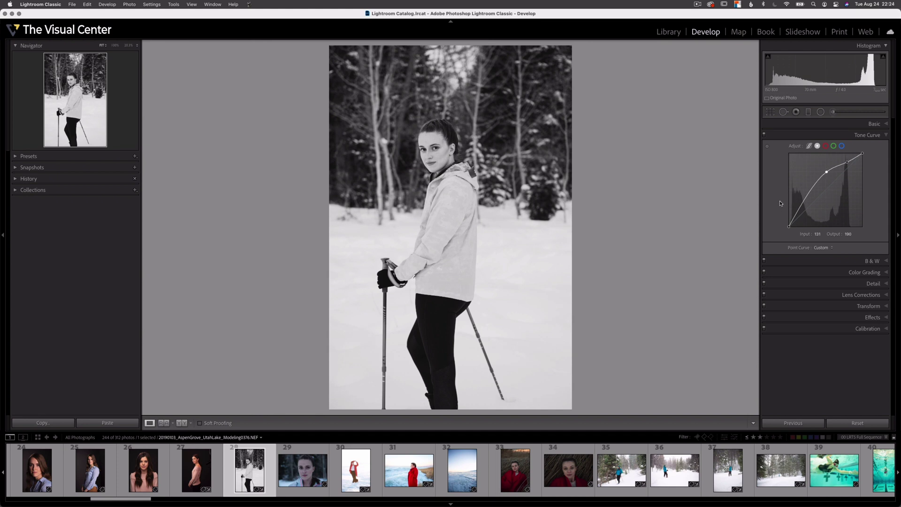
pyautogui.click(819, 237)
pyautogui.press('Down')
pyautogui.press('Down')
pyautogui.press('Down')
pyautogui.press('Down')
pyautogui.press('Down')
pyautogui.press('Down')
pyautogui.click(848, 233)
pyautogui.press('Down')
pyautogui.press('Down')
# Raise the midtone curve point's input value to 155, and bring it back to 146.
pyautogui.click(818, 234)
pyautogui.press('Up')
pyautogui.press('Up')
pyautogui.press('Up')
pyautogui.press('Up')
pyautogui.press('Up')
pyautogui.press('Up')
pyautogui.press('Up')
pyautogui.press('Up')
pyautogui.press('Up')
pyautogui.press('Up')
pyautogui.press('Up')
pyautogui.press('Up')
pyautogui.press('Up')
pyautogui.press('Up')
pyautogui.press('Up')
pyautogui.press('Up')
pyautogui.press('Up')
pyautogui.press('Up')
pyautogui.press('Up')
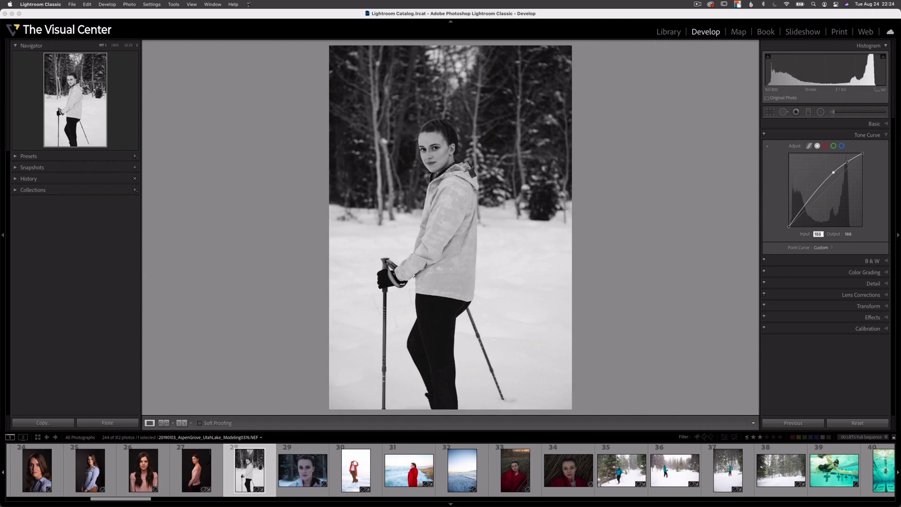
pyautogui.press('Down')
pyautogui.press('Down')
pyautogui.press('Down')
pyautogui.press('Down')
pyautogui.press('Down')
pyautogui.press('Down')
pyautogui.press('Down')
pyautogui.press('Down')
pyautogui.press('Down')
# Test higher output values for the midtone curve point, and bring the output back to about 187.
pyautogui.press('Tab')
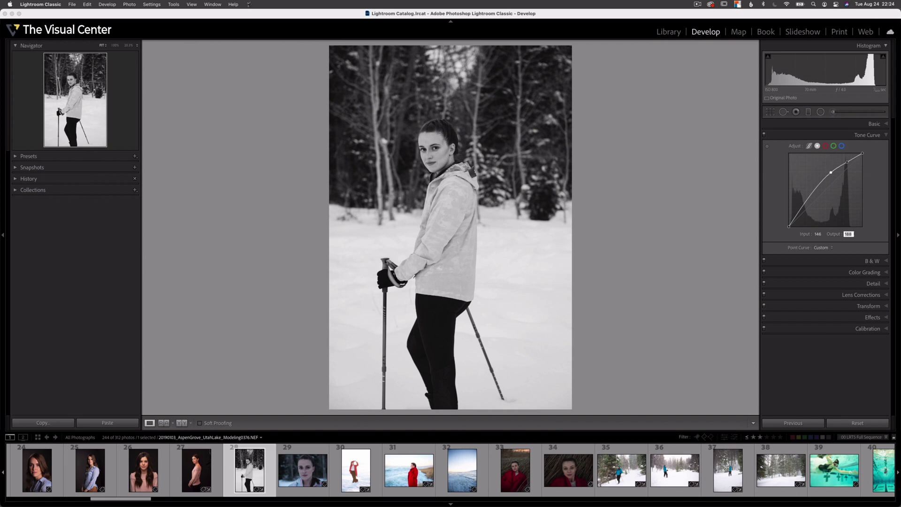
pyautogui.press('Up')
pyautogui.press('Up')
pyautogui.press('Up')
pyautogui.press('Up')
pyautogui.press('Up')
pyautogui.press('Up')
pyautogui.press('Up')
pyautogui.press('Up')
pyautogui.press('Up')
pyautogui.press('Up')
pyautogui.press('Up')
pyautogui.press('Up')
pyautogui.press('Up')
pyautogui.press('Up')
pyautogui.press('Up')
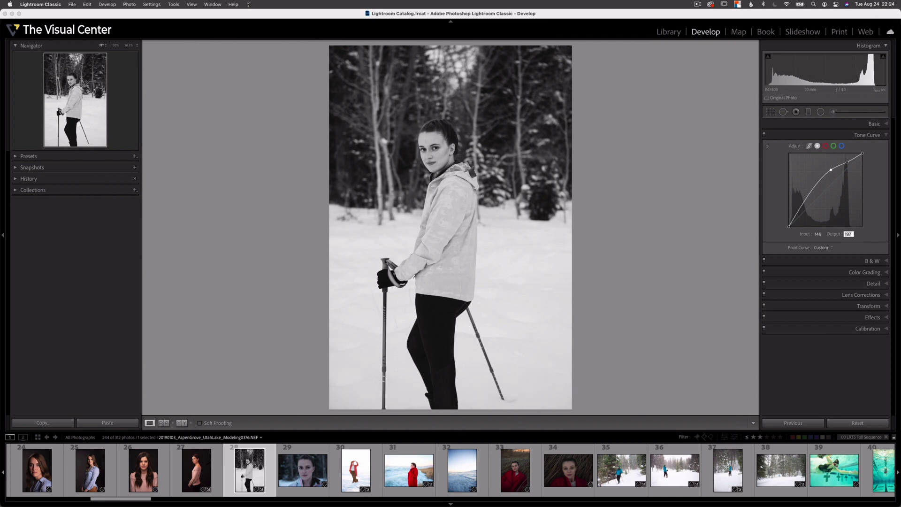
pyautogui.press('Down')
pyautogui.press('Down')
pyautogui.press('Down')
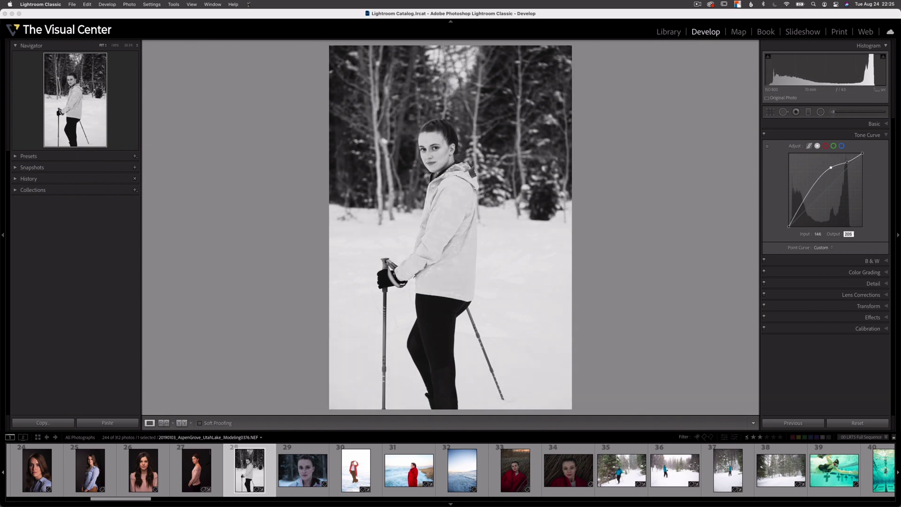
pyautogui.press('Down')
pyautogui.press('Down')
pyautogui.press('Down')
pyautogui.press('Down')
pyautogui.press('Down')
pyautogui.press('Down')
pyautogui.press('Down')
pyautogui.press('Down')
pyautogui.press('Down')
pyautogui.press('Down')
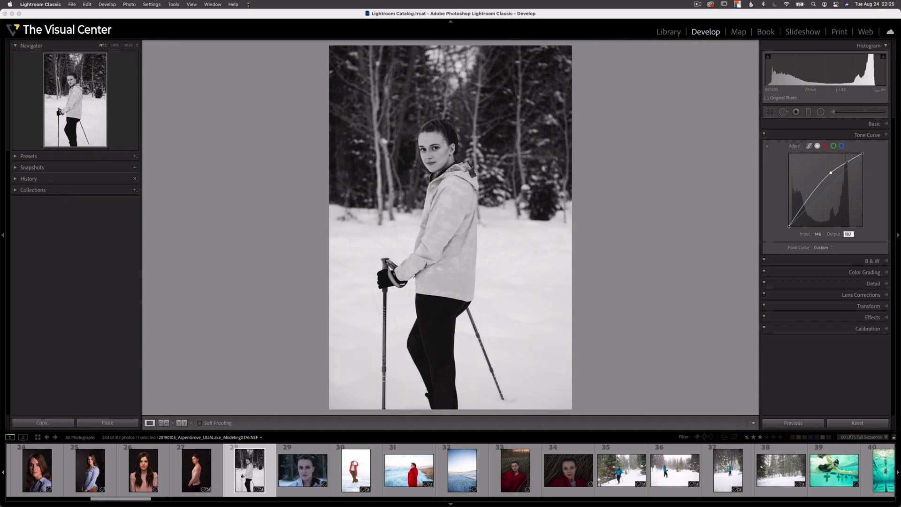
pyautogui.press('Up')
pyautogui.press('Up')
# Reposition the midtone point directly on the curve, lowering it to about input 140.
pyautogui.moveTo(831, 173)
pyautogui.mouseDown()
pyautogui.moveTo(831, 191)
pyautogui.moveTo(830, 127)
pyautogui.moveTo(833, 207)
pyautogui.moveTo(832, 168)
pyautogui.moveTo(828, 179)
pyautogui.mouseUp()
pyautogui.moveTo(822, 212); pyautogui.dragTo(838, 205)
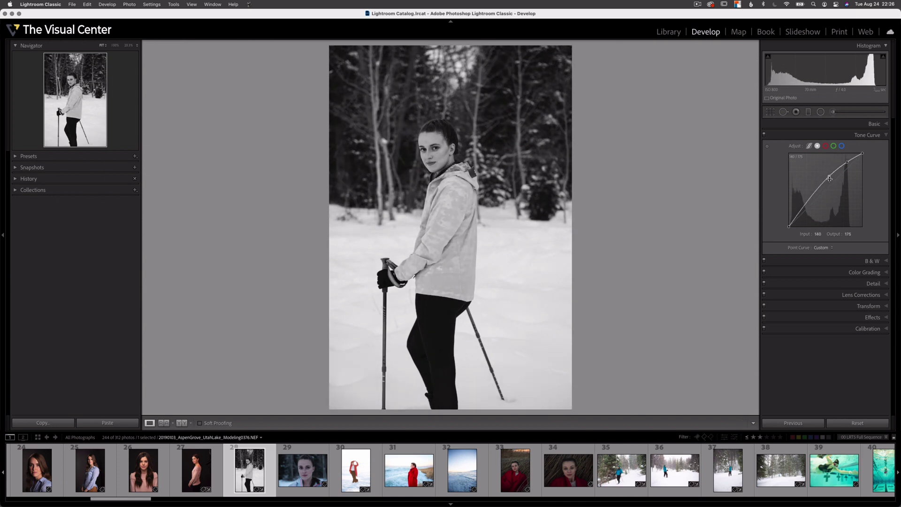
# Reset the point curve to Linear, and try the Medium Contrast and Strong Contrast presets.
pyautogui.click(831, 248)
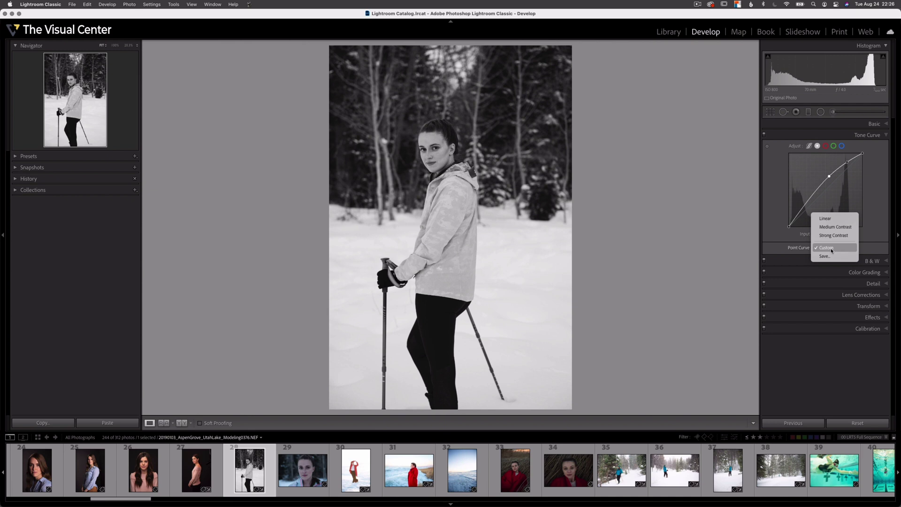
pyautogui.click(835, 219)
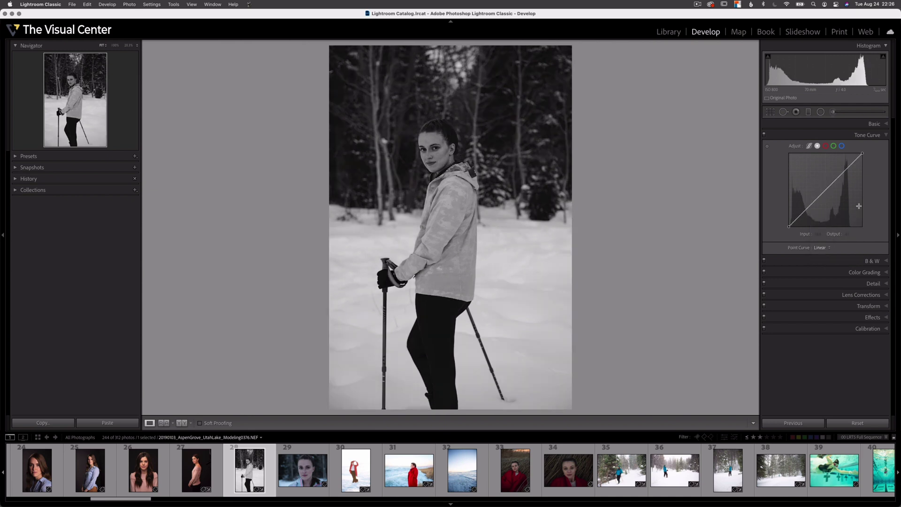
pyautogui.click(830, 251)
pyautogui.click(848, 256)
pyautogui.click(831, 251)
pyautogui.click(834, 256)
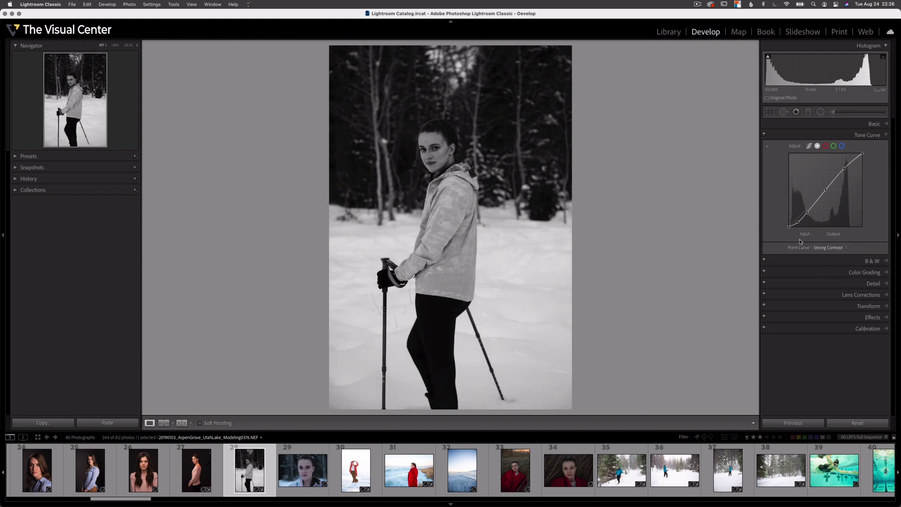
# Return the point curve to Linear, shape a custom curve with raised shadows and highlights, and choose to save it as a preset.
pyautogui.click(831, 248)
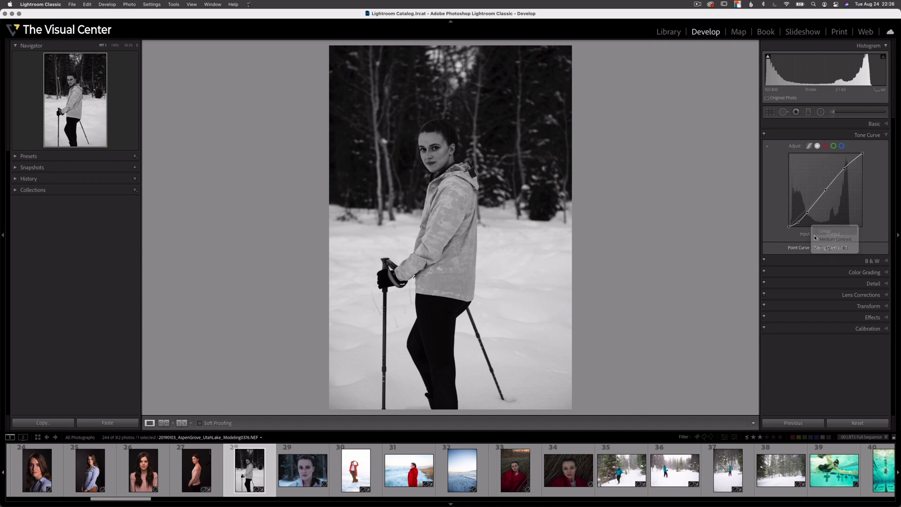
pyautogui.click(822, 231)
pyautogui.moveTo(804, 212); pyautogui.dragTo(804, 208)
pyautogui.moveTo(842, 164); pyautogui.dragTo(824, 191)
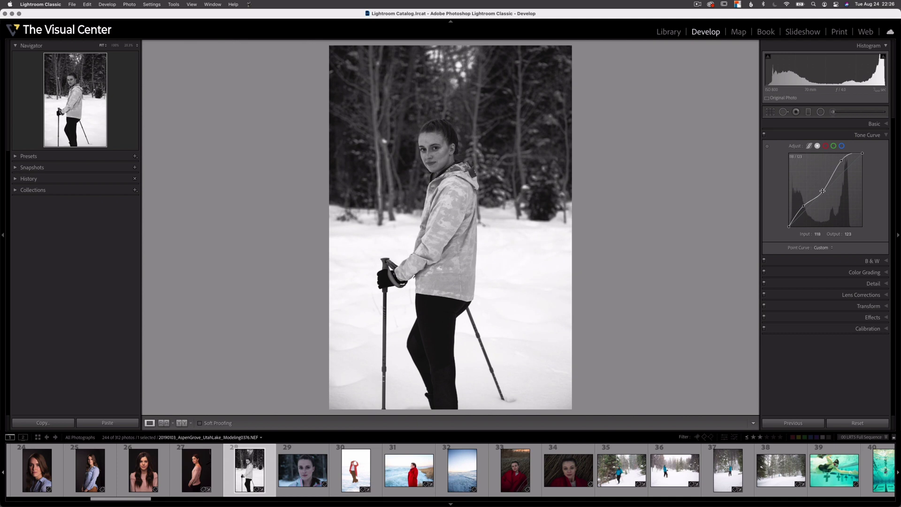
pyautogui.click(831, 248)
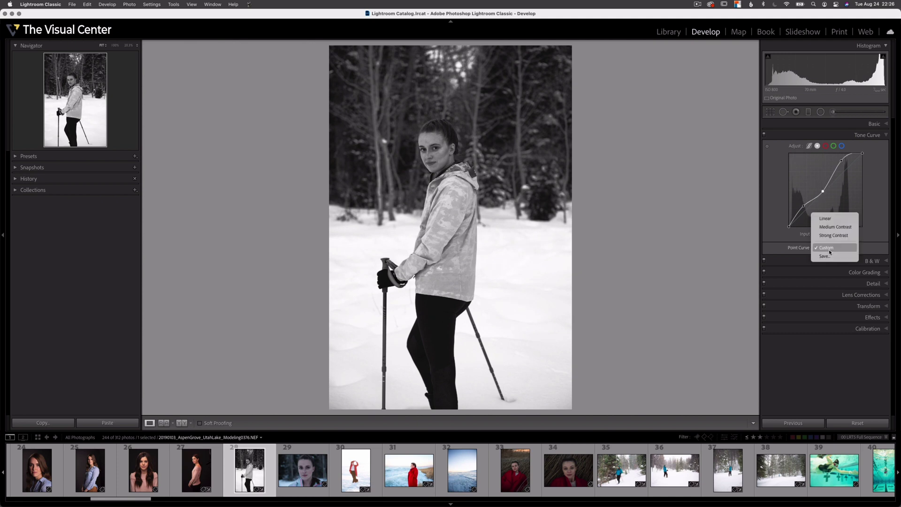
pyautogui.click(835, 257)
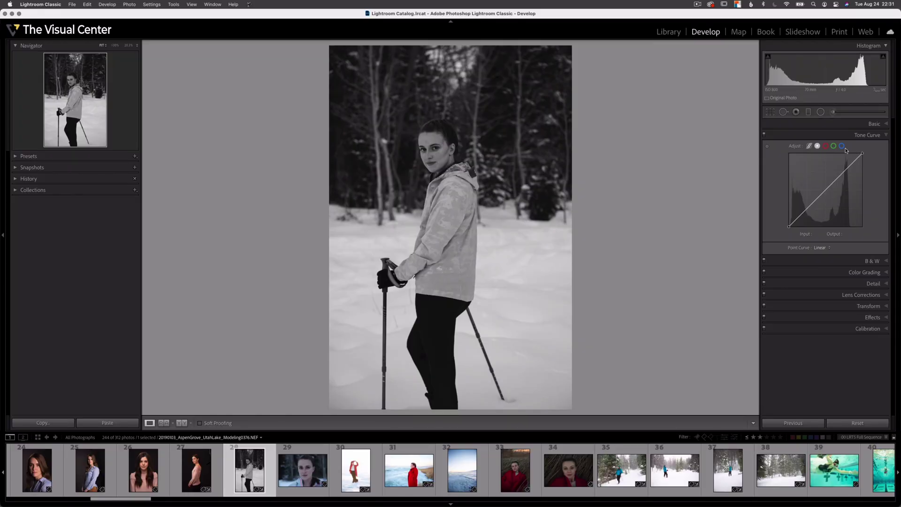
# Raise a midtone point on the red channel curve, view the green channel, and lower the upper tones on the blue channel curve.
pyautogui.click(826, 147)
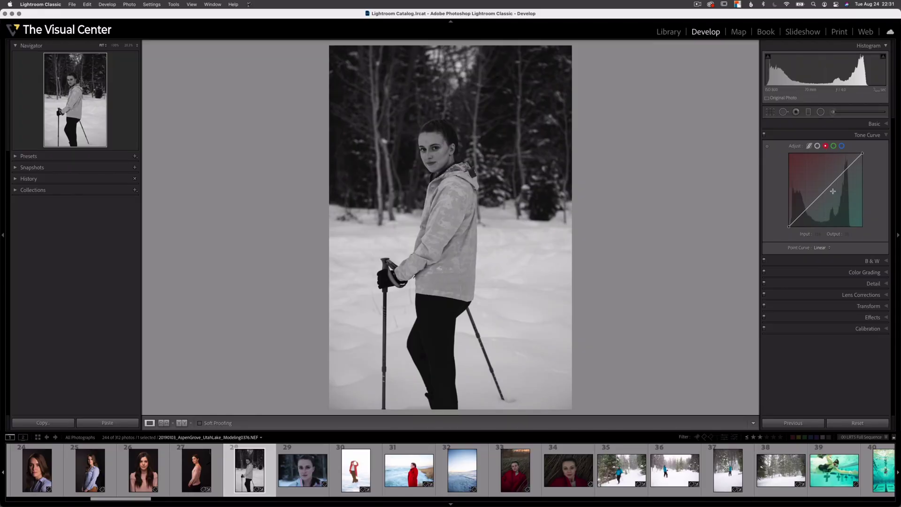
pyautogui.moveTo(840, 177); pyautogui.dragTo(836, 173)
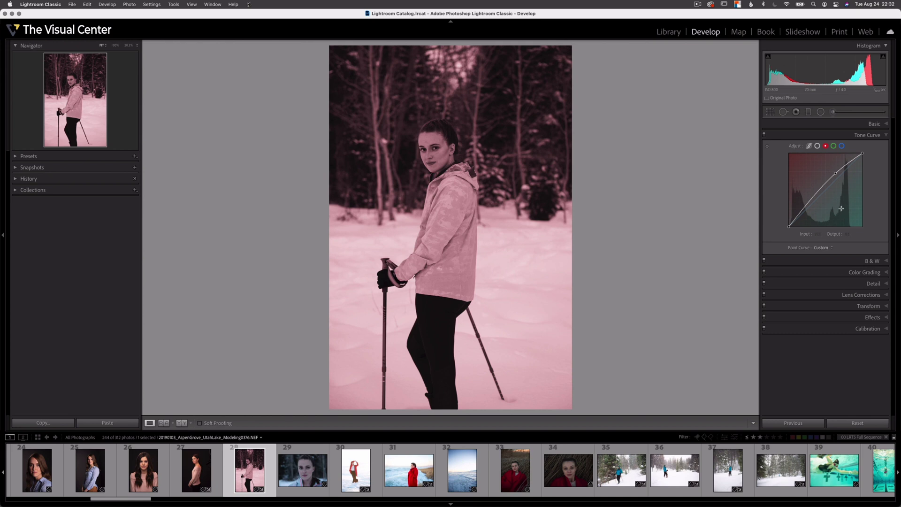
pyautogui.click(834, 148)
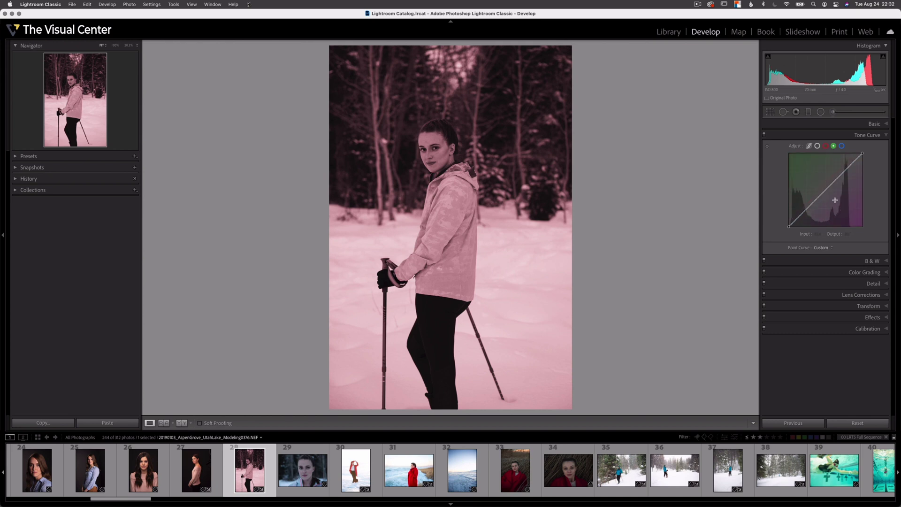
pyautogui.click(840, 146)
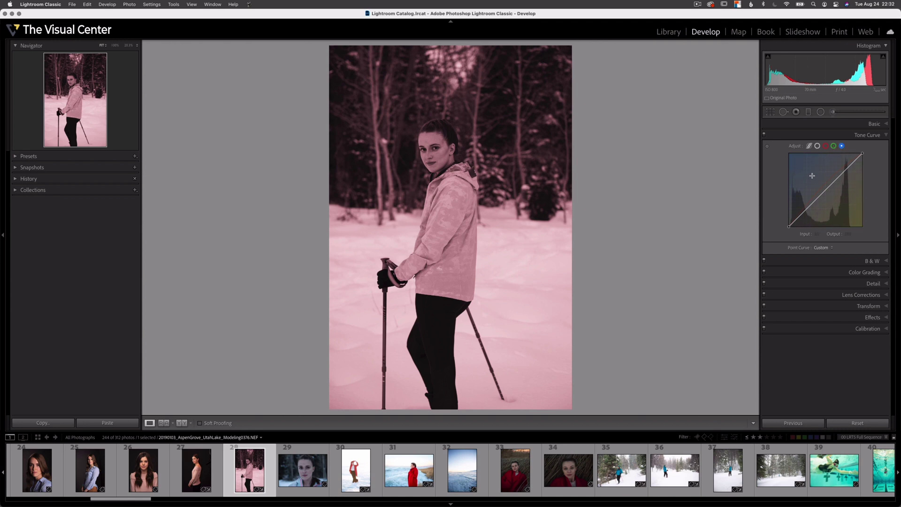
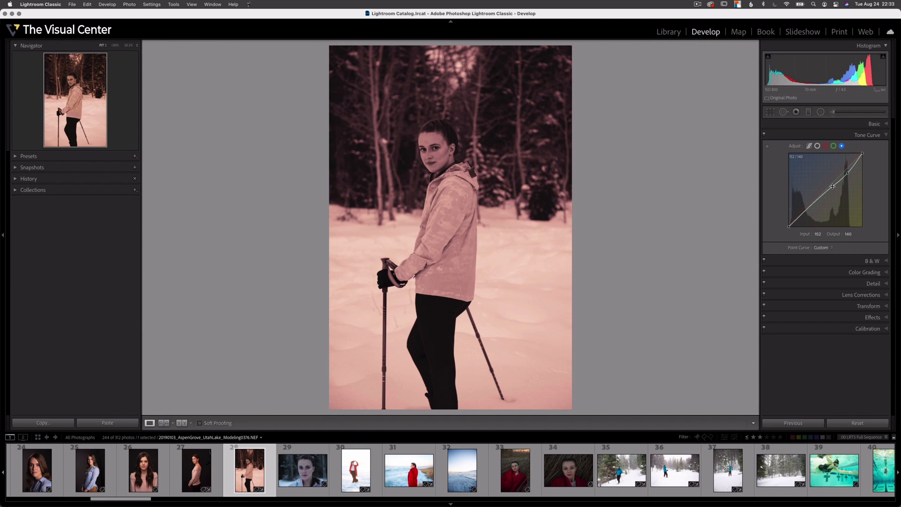
# Reset the red channel curve, and raise the blue channel's shadows with a point at about input 43.
pyautogui.click(826, 146)
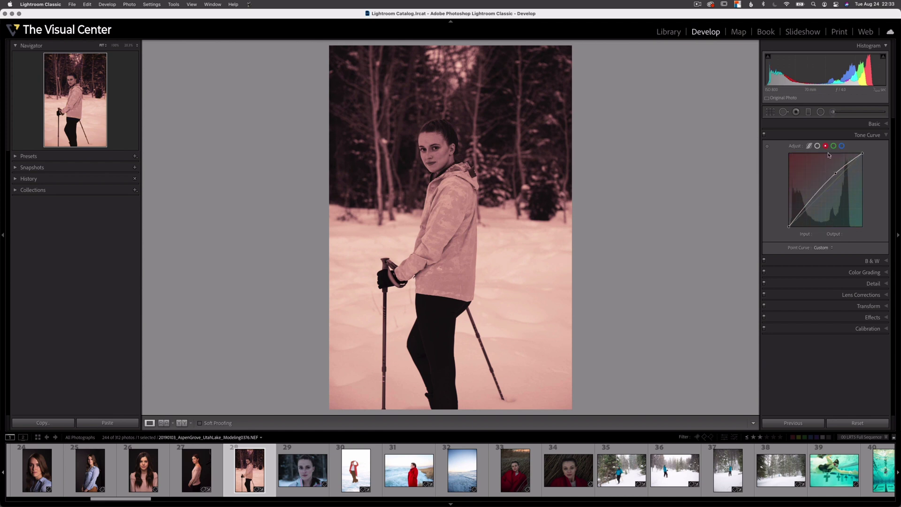
pyautogui.rightClick(822, 166)
pyautogui.click(863, 171)
pyautogui.click(842, 146)
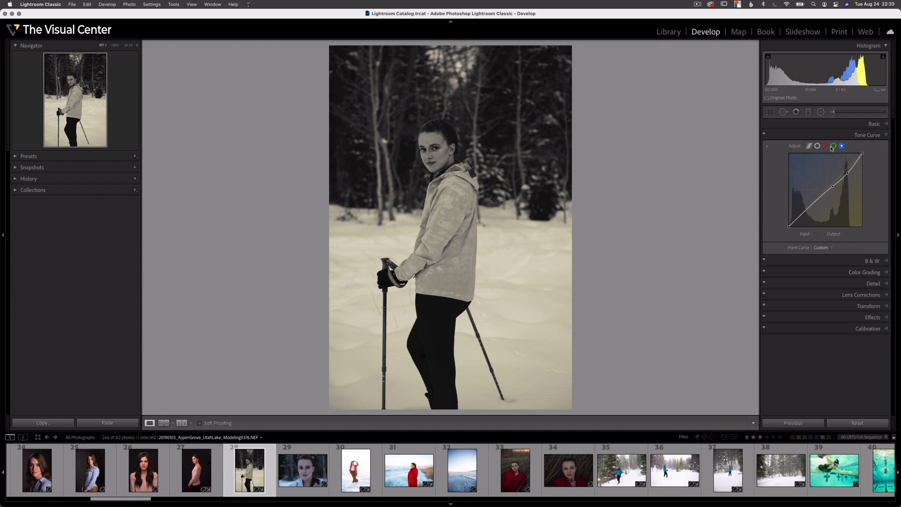
pyautogui.moveTo(804, 214); pyautogui.dragTo(801, 209)
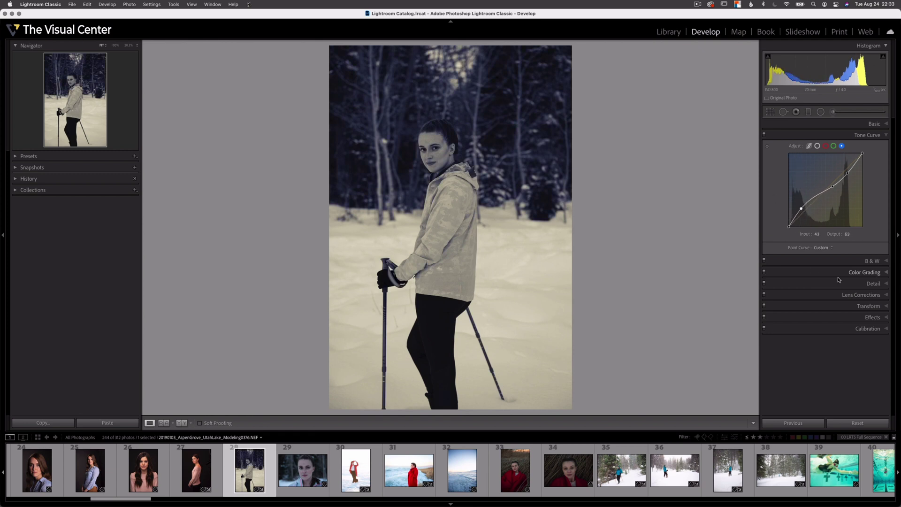
# Look at the Color Grading wheels, and compare the photo with the tone curve adjustments switched off and on.
pyautogui.click(876, 273)
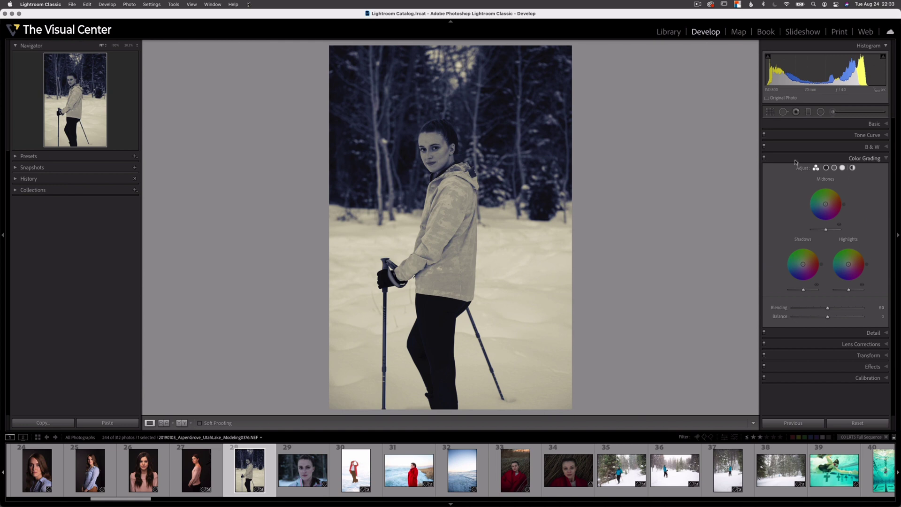
pyautogui.click(879, 159)
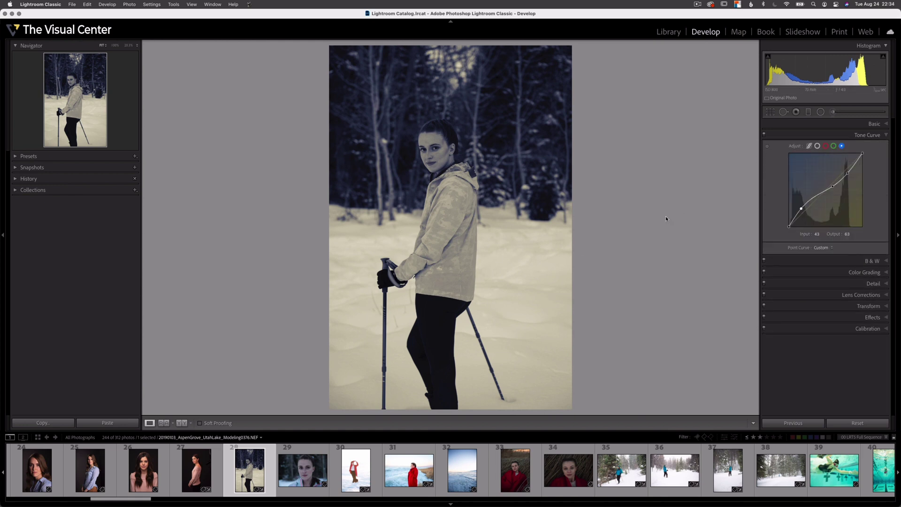
pyautogui.click(765, 136)
pyautogui.click(765, 135)
pyautogui.click(764, 136)
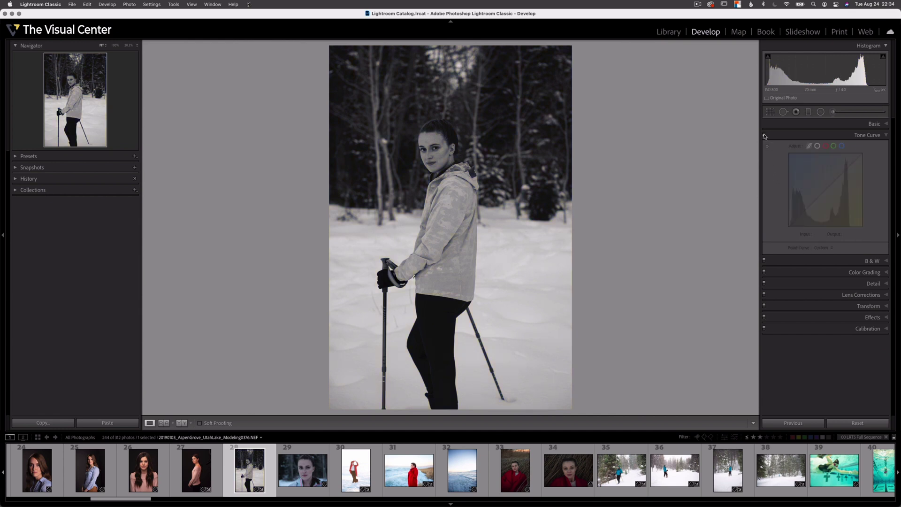
pyautogui.click(764, 135)
pyautogui.click(765, 136)
pyautogui.click(764, 136)
pyautogui.click(764, 135)
pyautogui.click(765, 136)
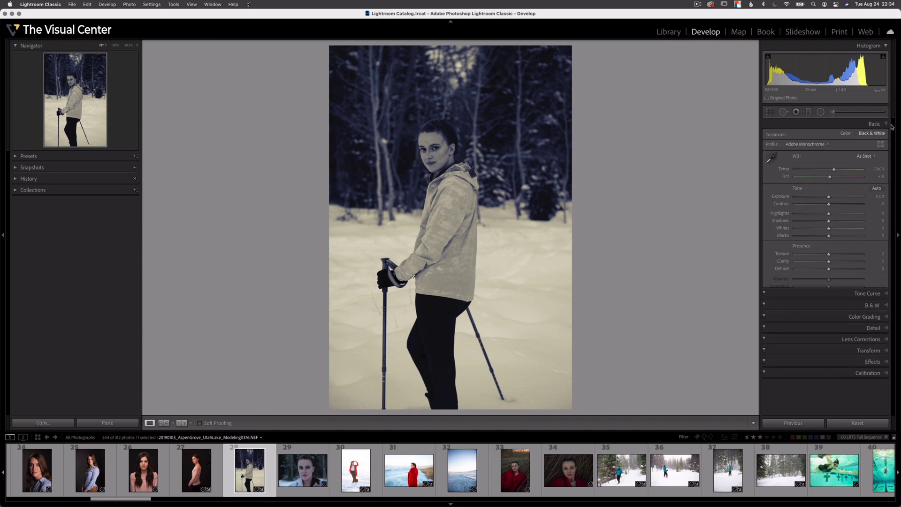
# Convert the black-and-white photo back to color, and reset all tone curve channels.
pyautogui.press('v')
pyautogui.click(868, 135)
pyautogui.click(870, 136)
pyautogui.rightClick(820, 164)
pyautogui.click(851, 166)
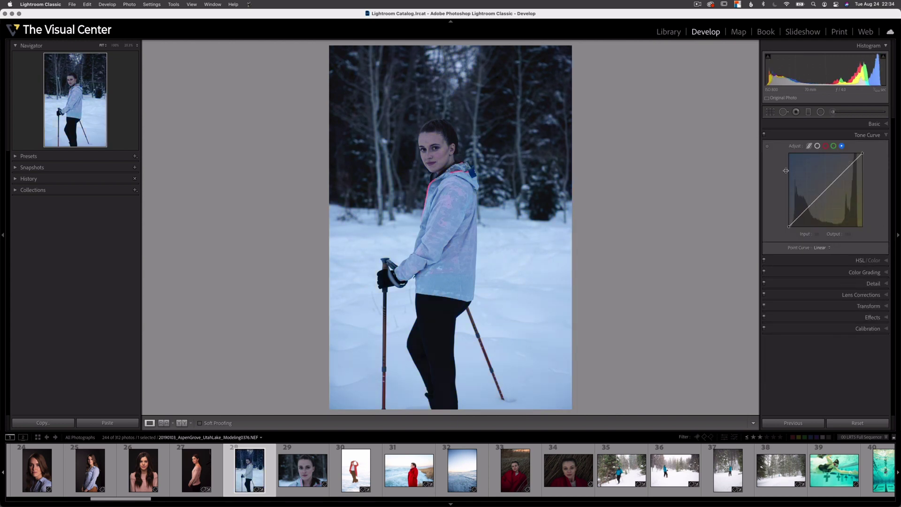
# Raise the RGB curve's midtones to about input 157, output 185, and pull the blue channel curve down in the highlights and midtones.
pyautogui.click(817, 146)
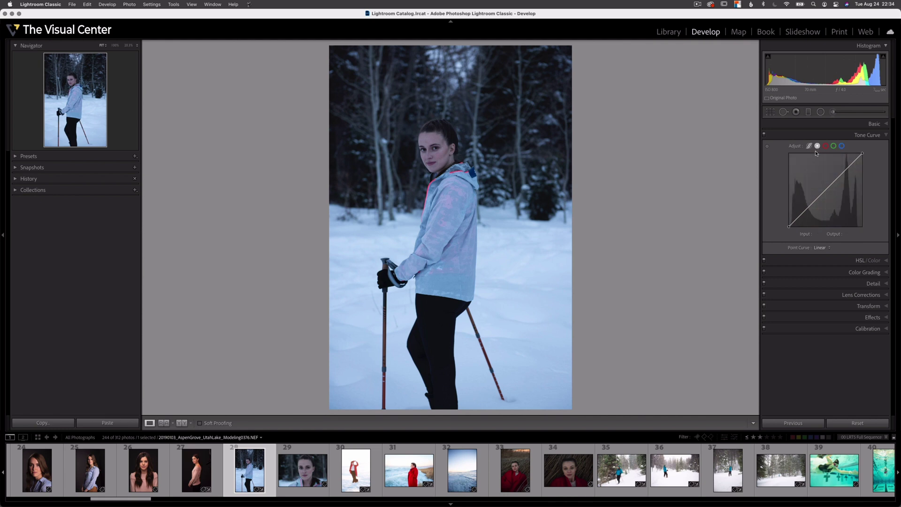
pyautogui.moveTo(834, 182); pyautogui.dragTo(834, 173)
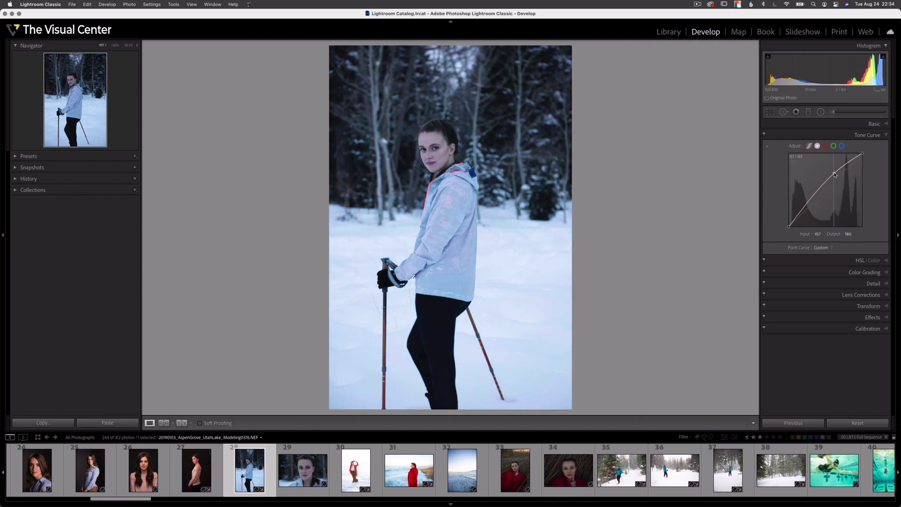
pyautogui.click(842, 146)
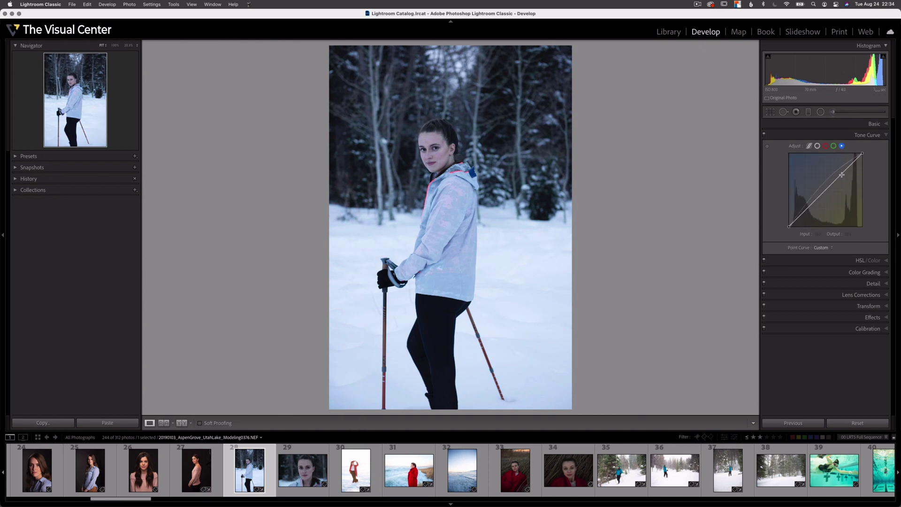
pyautogui.moveTo(844, 173); pyautogui.dragTo(847, 175)
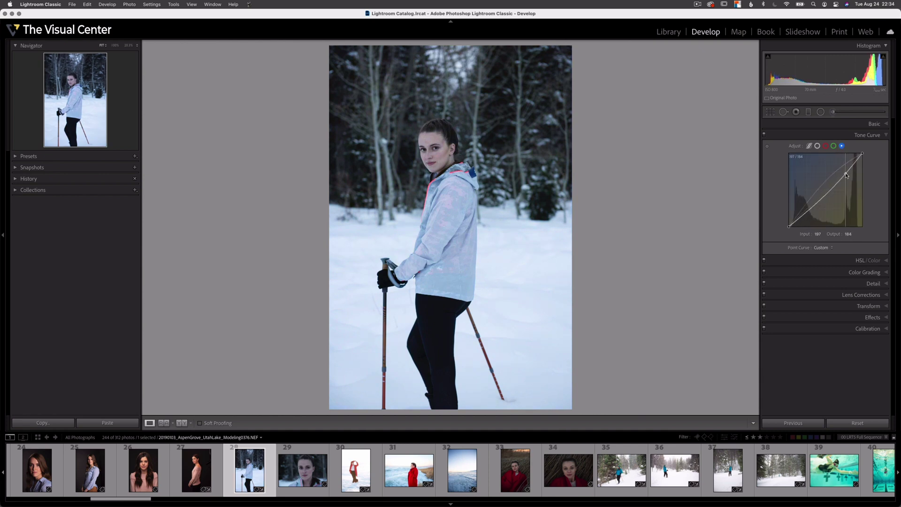
pyautogui.moveTo(828, 192); pyautogui.dragTo(828, 195)
# Add a midtone point at input 130 on the red channel curve with the targeted adjustment tool, and raise its output to 137.
pyautogui.click(825, 147)
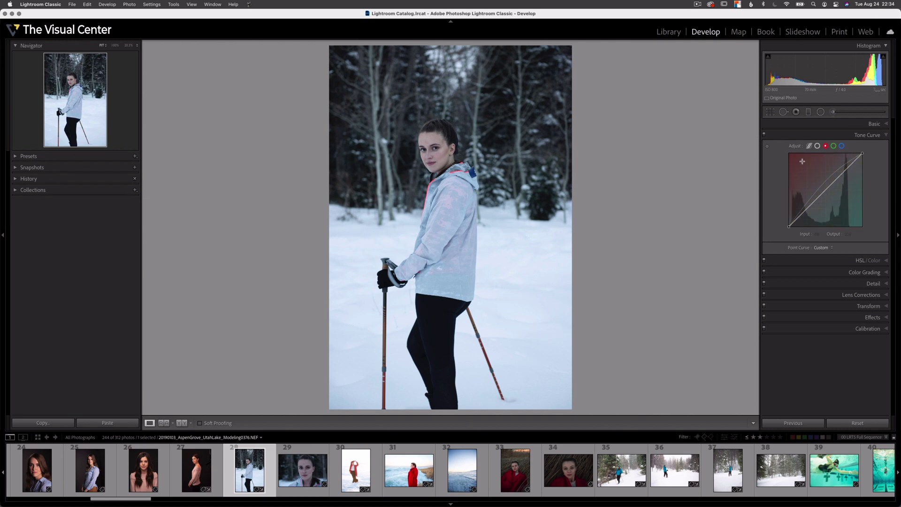
pyautogui.click(768, 148)
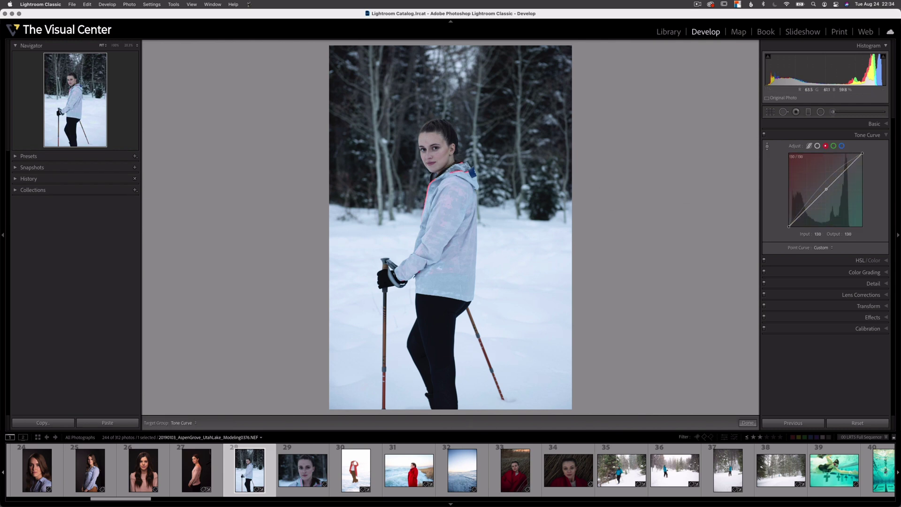
pyautogui.press('Up')
pyautogui.press('Up')
pyautogui.press('Up')
pyautogui.press('Up')
pyautogui.press('Up')
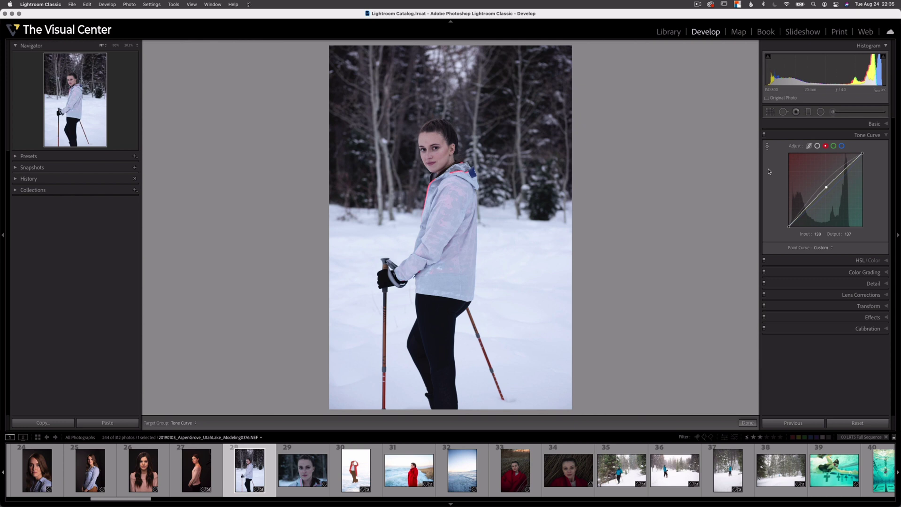
# Compare the photo with the tone curve switched off and on, and reset only the RGB channel curve.
pyautogui.click(764, 136)
pyautogui.click(765, 136)
pyautogui.click(817, 146)
pyautogui.rightClick(816, 171)
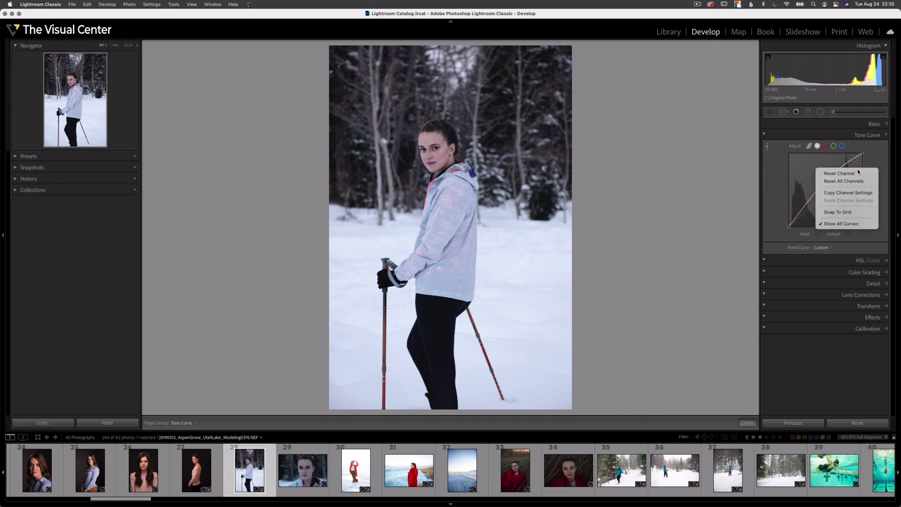
pyautogui.click(841, 178)
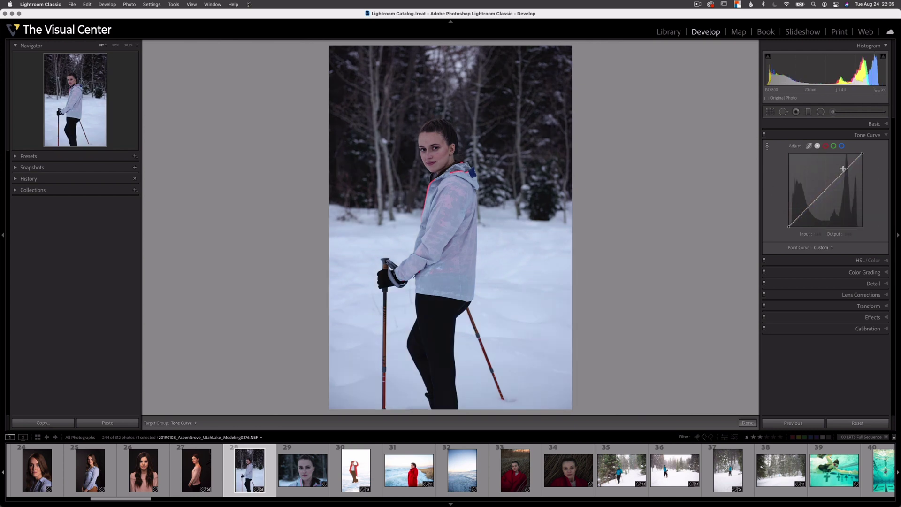
# Shape a contrast curve on the RGB channel with raised highlights, lowered shadows, and a lifted point at about input 63, output 75.
pyautogui.moveTo(843, 169); pyautogui.dragTo(846, 163)
pyautogui.moveTo(801, 214); pyautogui.dragTo(798, 222)
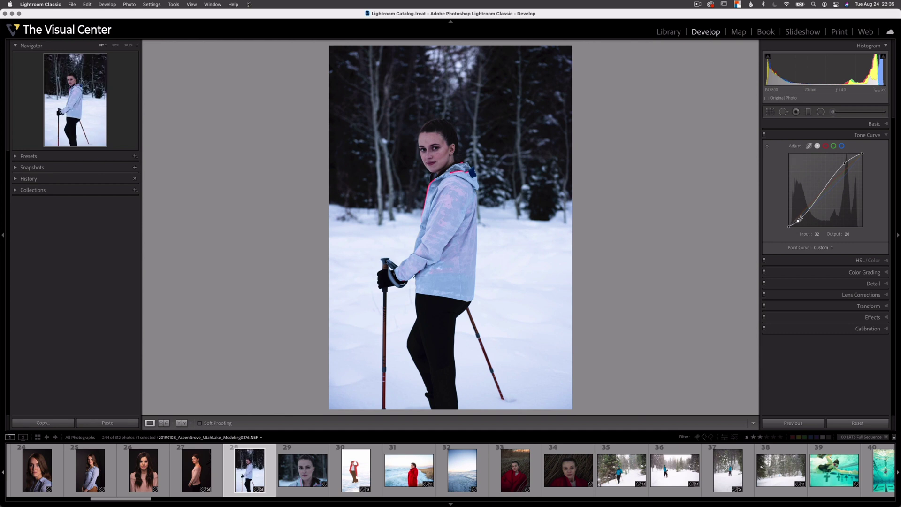
pyautogui.moveTo(809, 211); pyautogui.dragTo(808, 209)
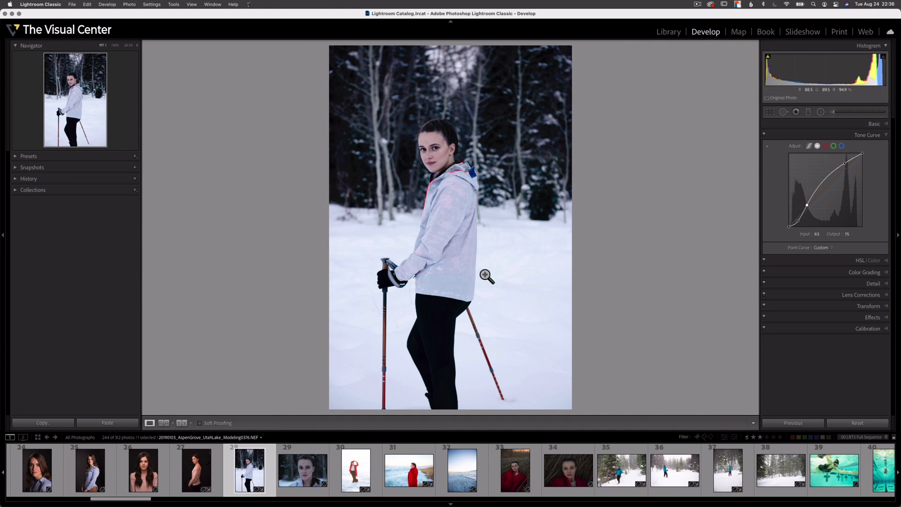
# Compare the photo with the tone curve switched off and on, and undo the RGB contrast curve.
pyautogui.click(764, 135)
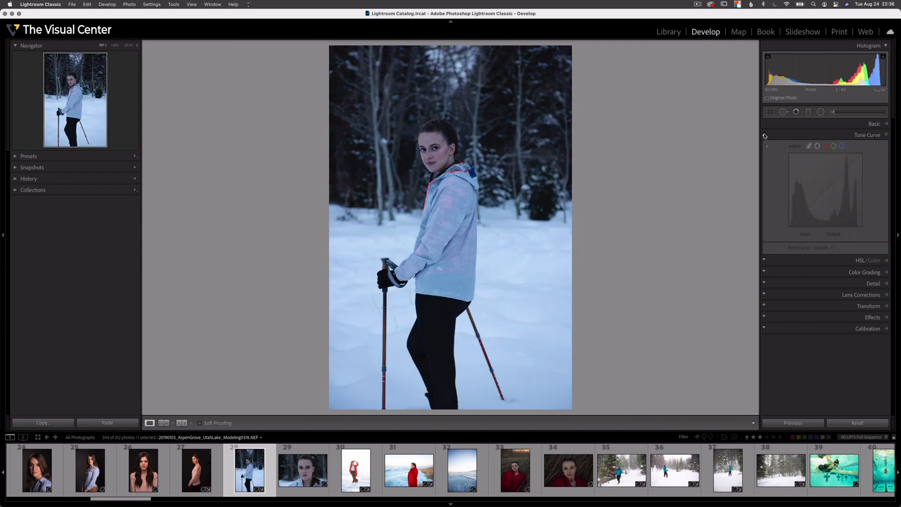
pyautogui.click(764, 135)
pyautogui.press('super+z')
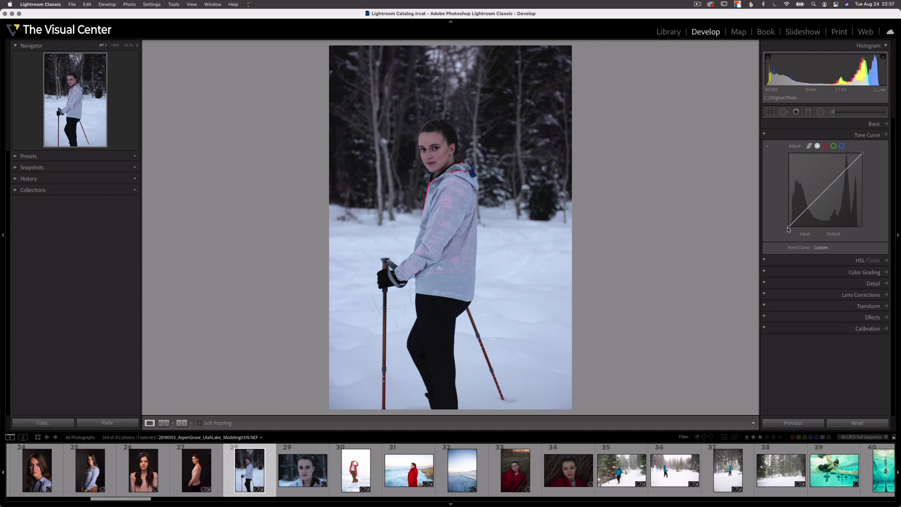
# Raise the RGB curve's black point to about output 24 at input 0 for faded shadows.
pyautogui.moveTo(790, 229); pyautogui.dragTo(781, 216)
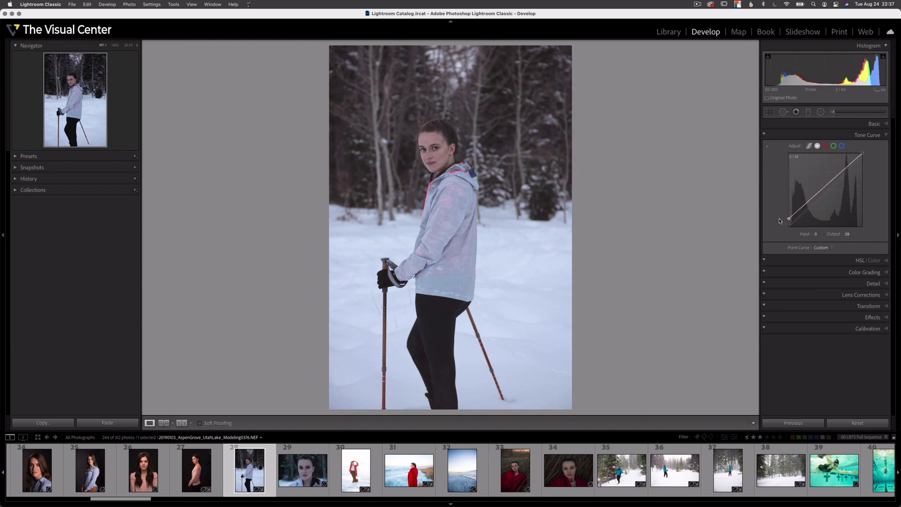
pyautogui.moveTo(778, 215); pyautogui.dragTo(780, 218)
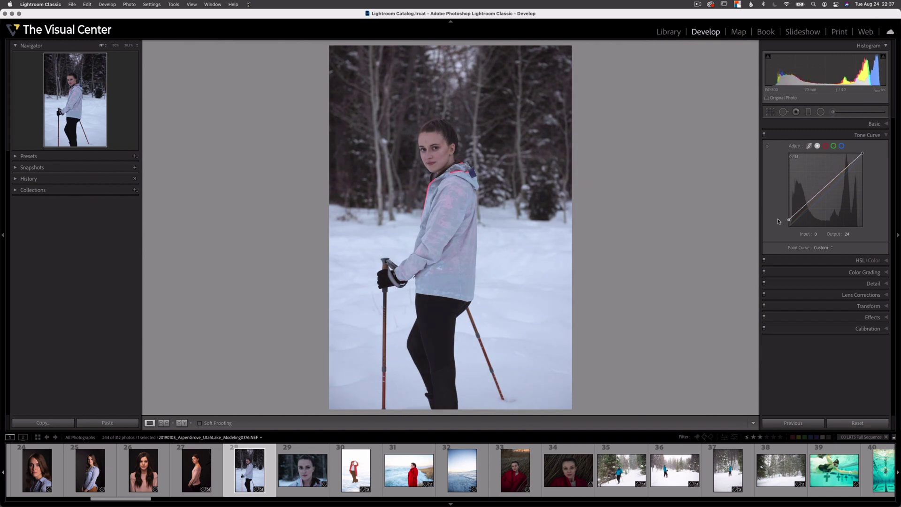
# Lower the RGB curve's black point to about output 22, anchor points at the shadows and about input 64, output 68, and compare the curve off and on.
pyautogui.moveTo(777, 216); pyautogui.dragTo(777, 222)
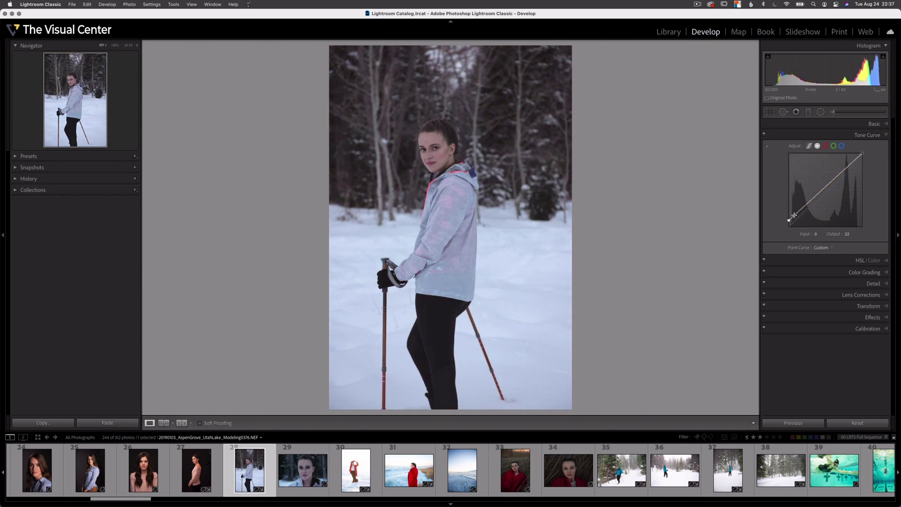
pyautogui.moveTo(798, 215); pyautogui.dragTo(807, 209)
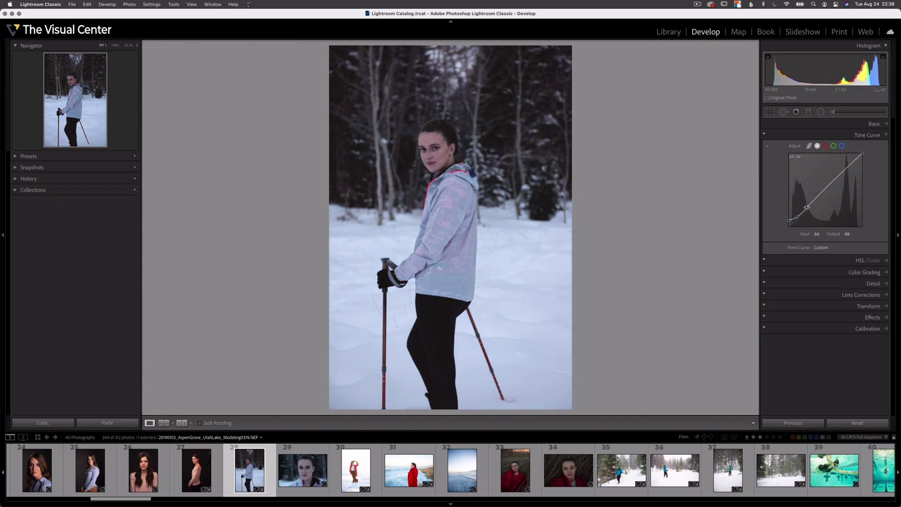
pyautogui.click(764, 135)
pyautogui.click(763, 136)
pyautogui.click(764, 137)
pyautogui.click(764, 136)
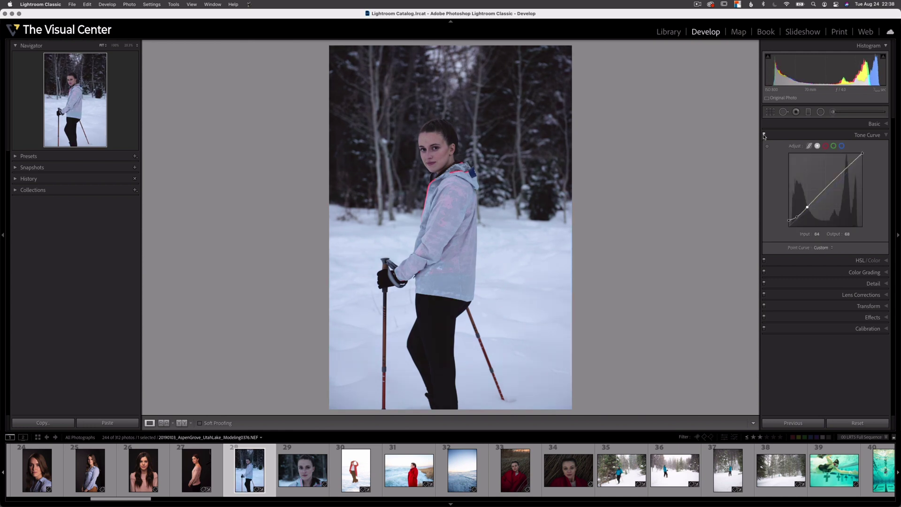
# Reset the red and blue channel curves individually and return to the RGB channel curve.
pyautogui.click(826, 146)
pyautogui.rightClick(831, 164)
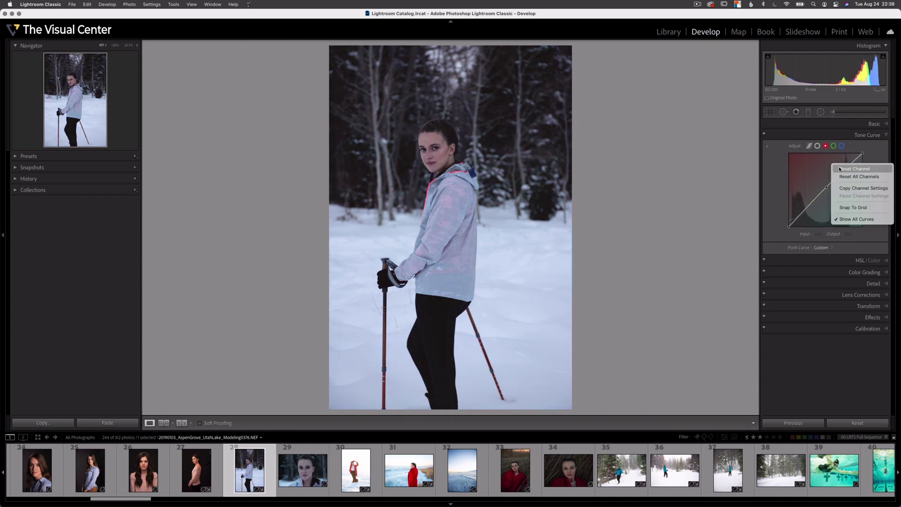
pyautogui.click(840, 169)
pyautogui.click(842, 146)
pyautogui.rightClick(828, 164)
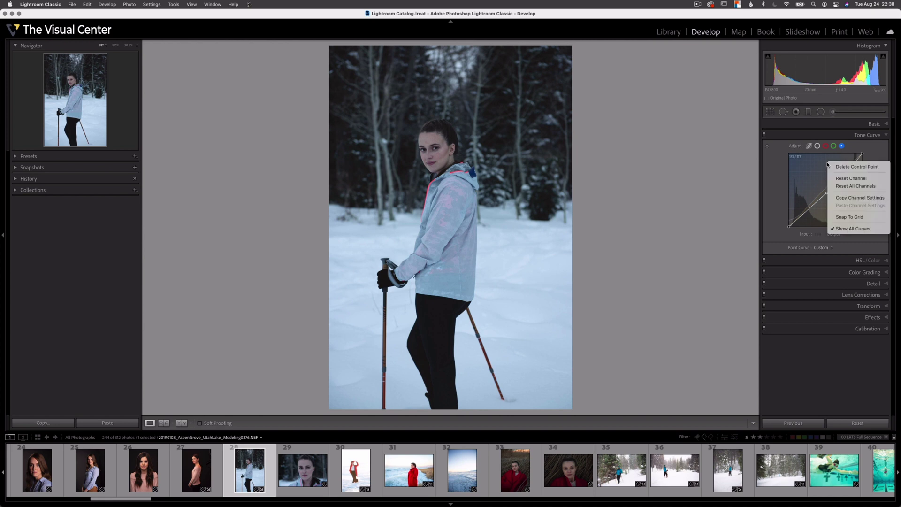
pyautogui.click(851, 178)
pyautogui.click(818, 146)
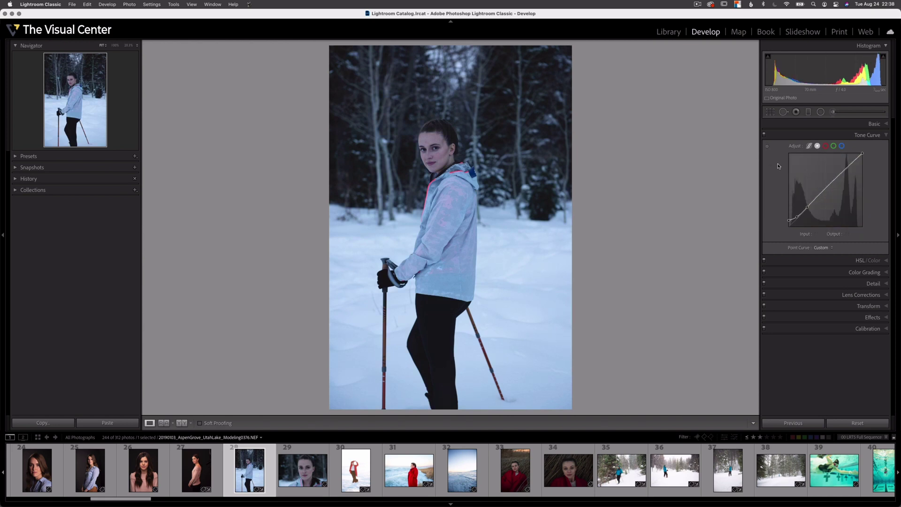
# Compare the photo with the tone curve off and on, and raise the RGB curve's deep shadow and black points further for stronger fading.
pyautogui.click(764, 136)
pyautogui.click(764, 136)
pyautogui.click(764, 136)
pyautogui.click(764, 135)
pyautogui.moveTo(798, 217); pyautogui.dragTo(789, 218)
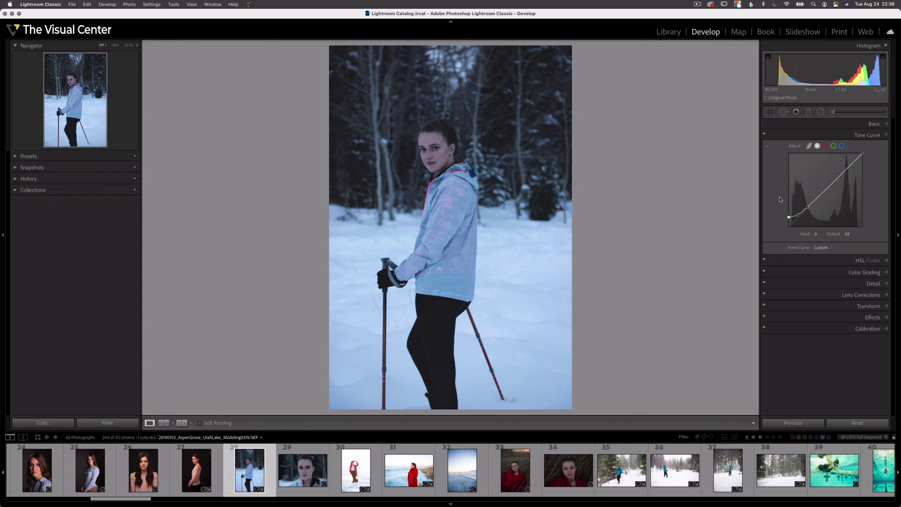
# Compare the faded photo with the tone curve switched off and on, and reset the RGB curve to linear.
pyautogui.click(764, 135)
pyautogui.click(764, 135)
pyautogui.click(764, 135)
pyautogui.click(765, 135)
pyautogui.click(764, 135)
pyautogui.click(764, 134)
pyautogui.rightClick(808, 165)
pyautogui.click(860, 182)
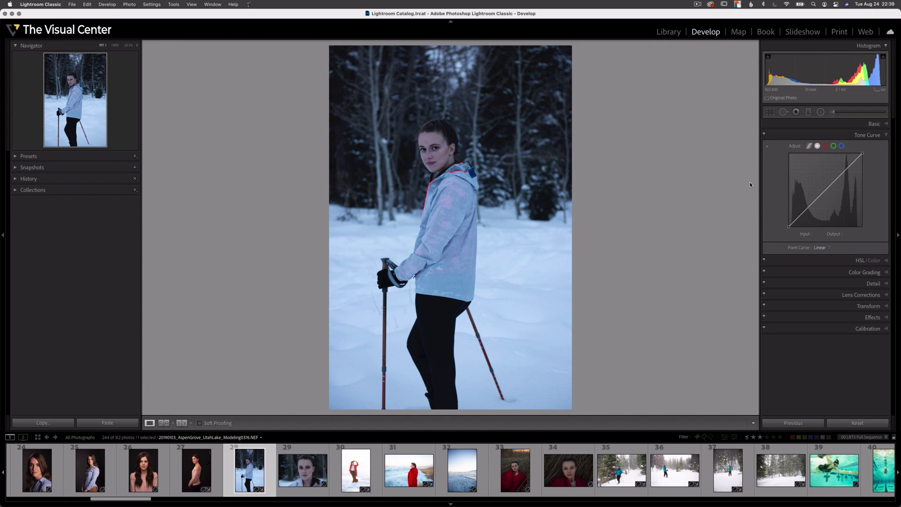
# Invert the RGB curve by setting the black point to output 255 and the white point to output 0, and reset the channel.
pyautogui.moveTo(788, 227); pyautogui.dragTo(790, 153)
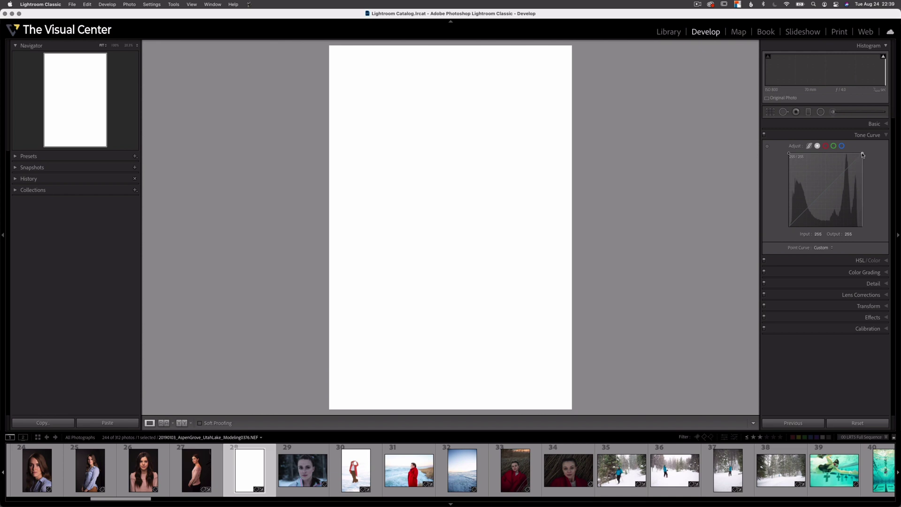
pyautogui.moveTo(863, 155); pyautogui.dragTo(877, 241)
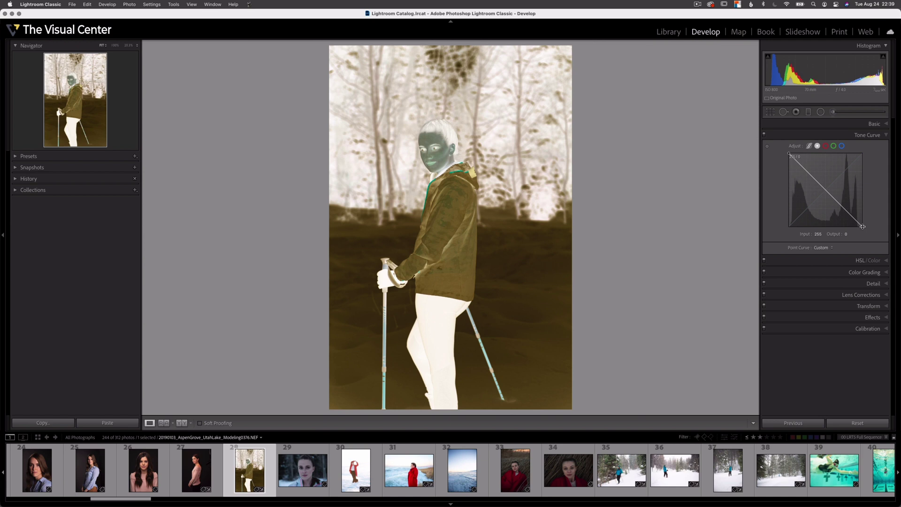
pyautogui.rightClick(841, 181)
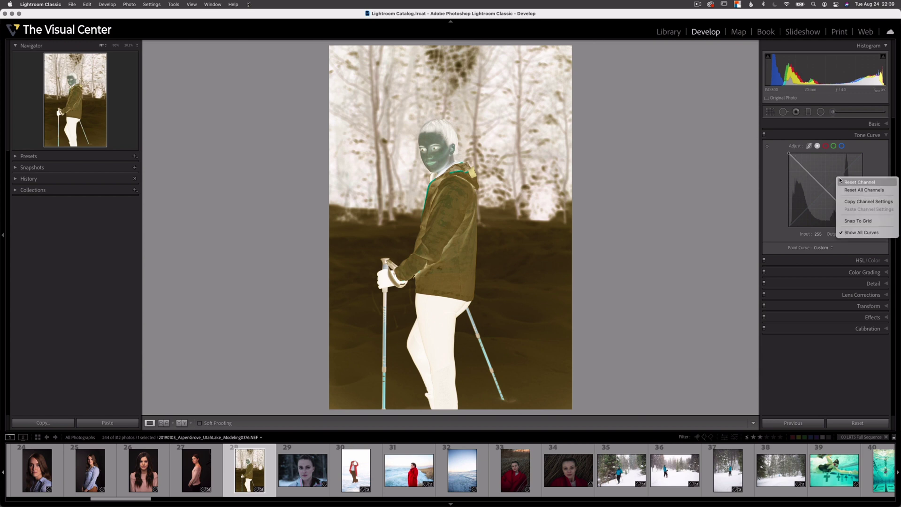
pyautogui.click(846, 183)
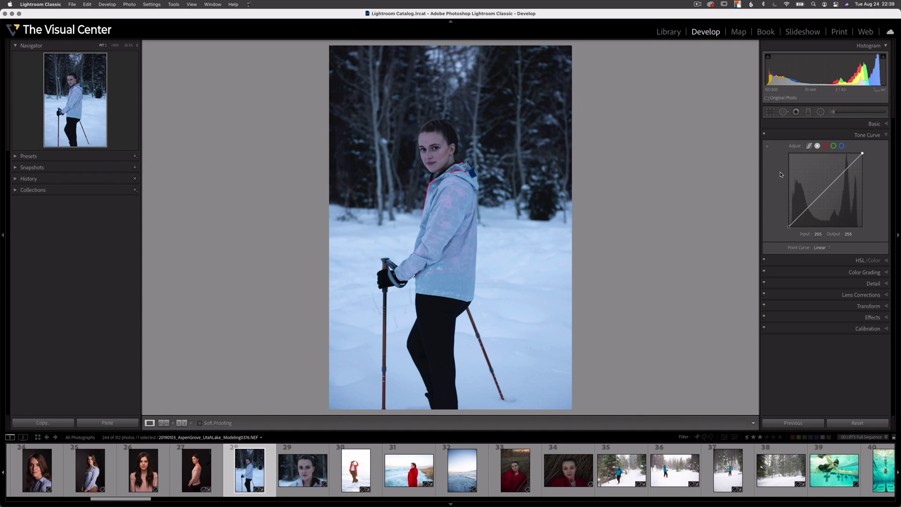
# Raise the red curve's highlights, lower its shadows to about input 55, output 38, and raise the green curve to about input 153, output 182.
pyautogui.click(825, 146)
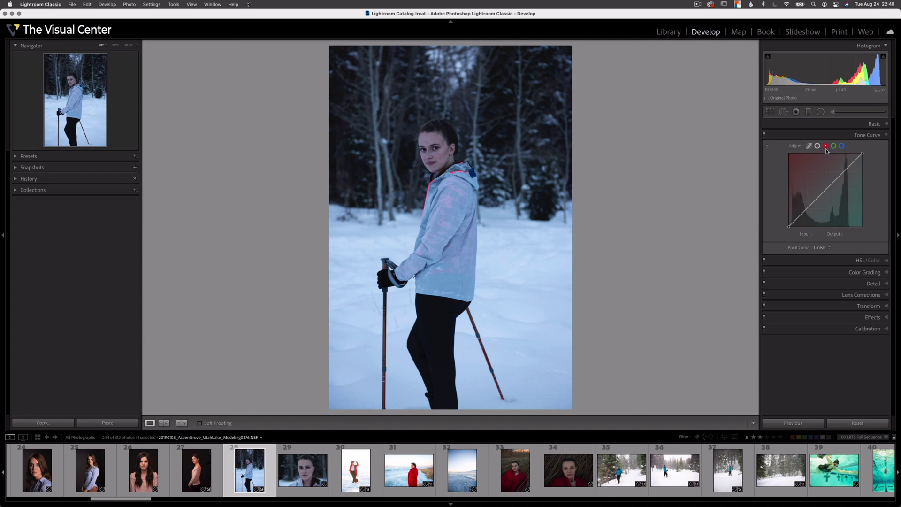
pyautogui.moveTo(846, 167); pyautogui.dragTo(844, 165)
pyautogui.moveTo(803, 212); pyautogui.dragTo(805, 217)
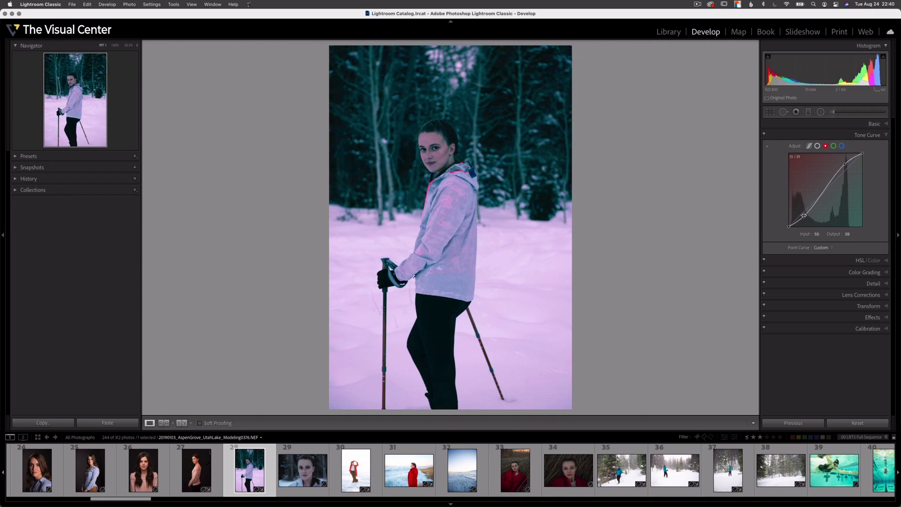
pyautogui.click(834, 146)
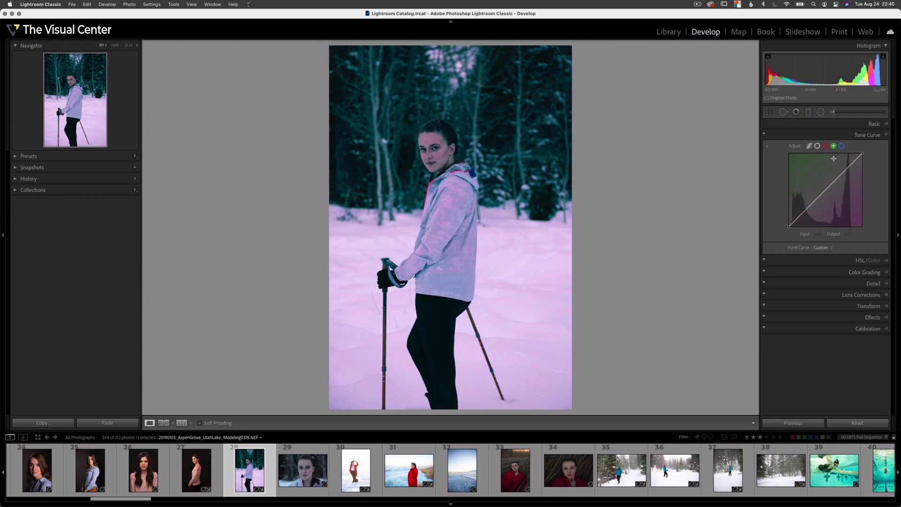
pyautogui.moveTo(834, 183); pyautogui.dragTo(832, 174)
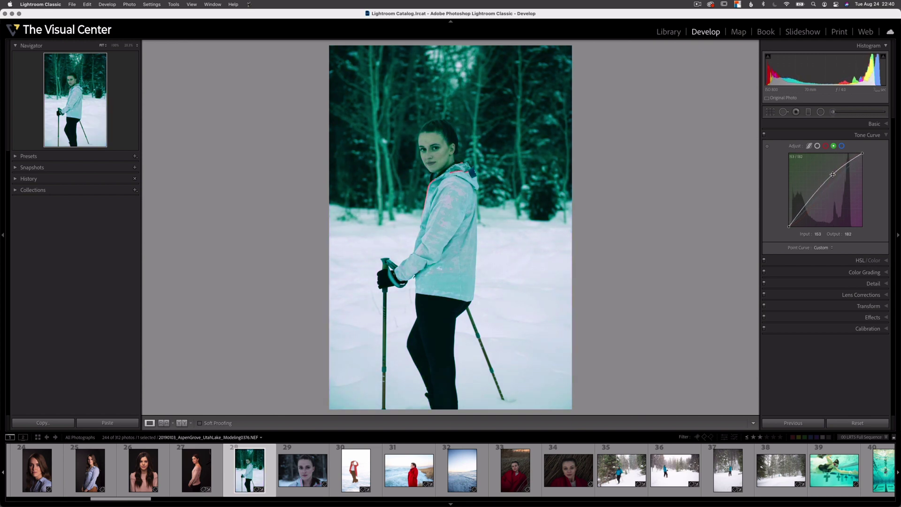
# On the blue curve, lower the white point, raise the black point to output 28, pull highlights to about input 200, output 178, and add a shadow point.
pyautogui.click(842, 146)
pyautogui.moveTo(862, 154); pyautogui.dragTo(865, 161)
pyautogui.moveTo(788, 229); pyautogui.dragTo(798, 205)
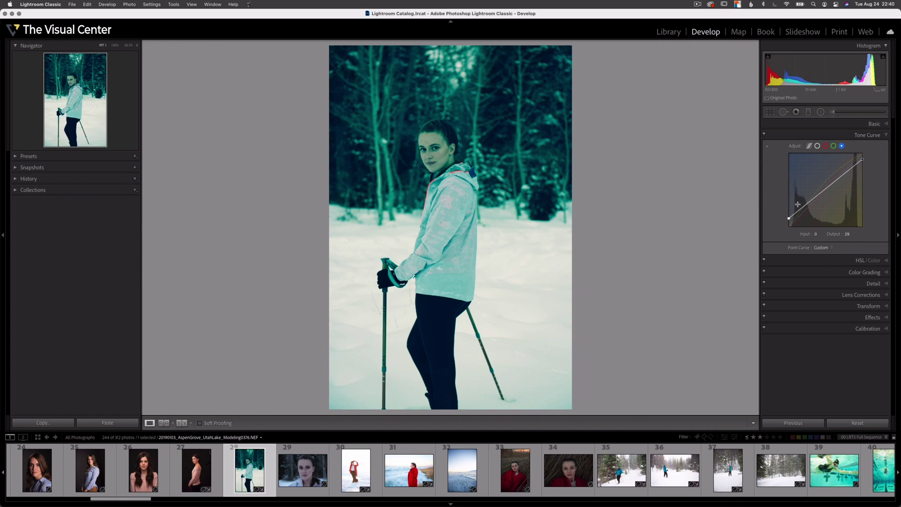
pyautogui.moveTo(847, 174); pyautogui.dragTo(847, 175)
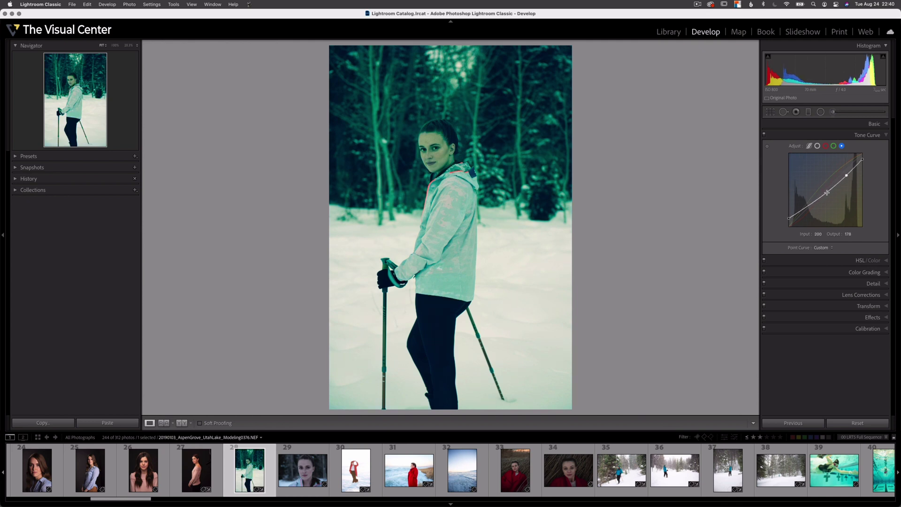
pyautogui.moveTo(810, 203); pyautogui.dragTo(811, 202)
pyautogui.click(845, 177)
# Reset all tone curve channels.
pyautogui.rightClick(810, 168)
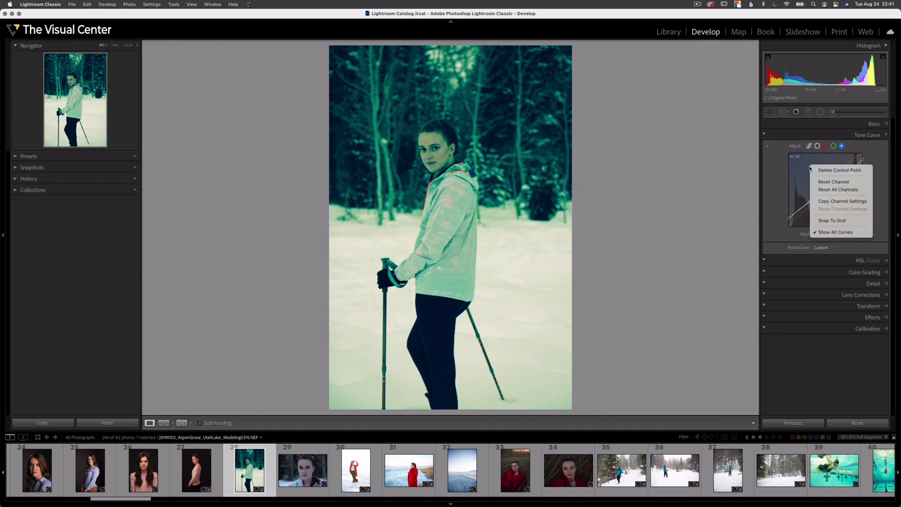
pyautogui.click(863, 189)
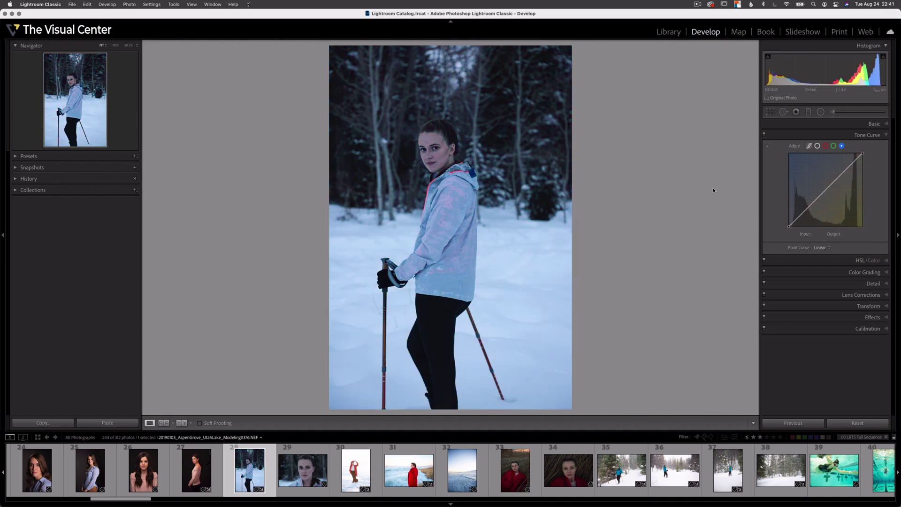
# On the RGB curve, raise the highlights, pull the white point inward, darken the deepest shadows, and set a point at about input 58, output 68.
pyautogui.click(818, 146)
pyautogui.moveTo(844, 170); pyautogui.dragTo(844, 164)
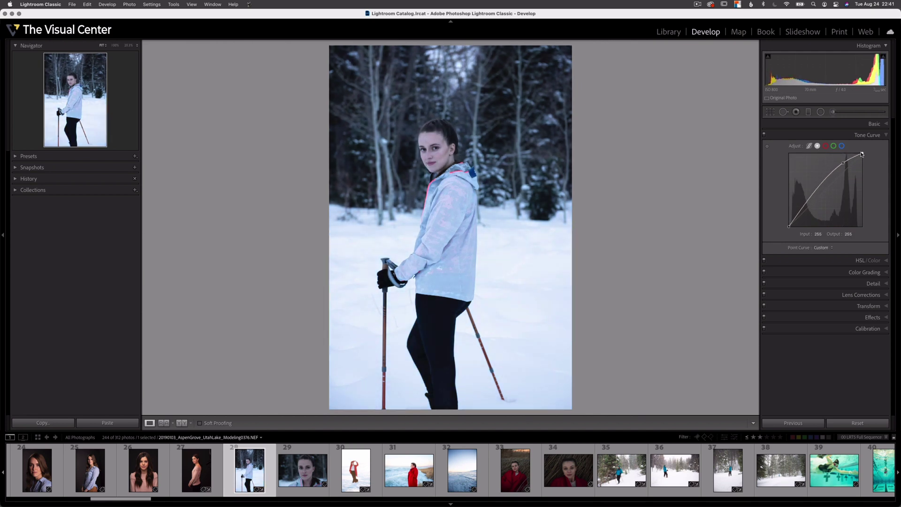
pyautogui.moveTo(863, 153); pyautogui.dragTo(859, 152)
pyautogui.moveTo(803, 207)
pyautogui.mouseDown()
pyautogui.moveTo(797, 222)
pyautogui.moveTo(805, 207)
pyautogui.mouseUp()
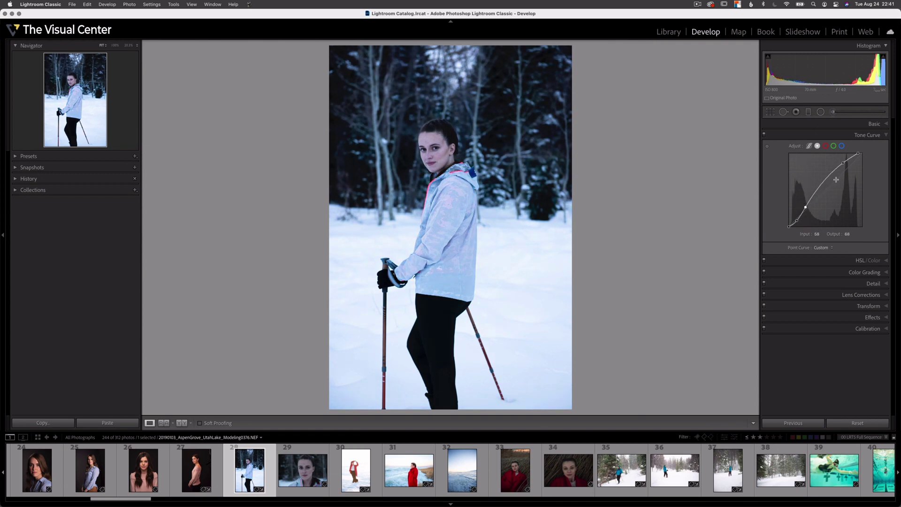
# Lower the blue curve's highlights to about input 227, output 215, and set a shadow point at about input 95, output 98.
pyautogui.click(842, 146)
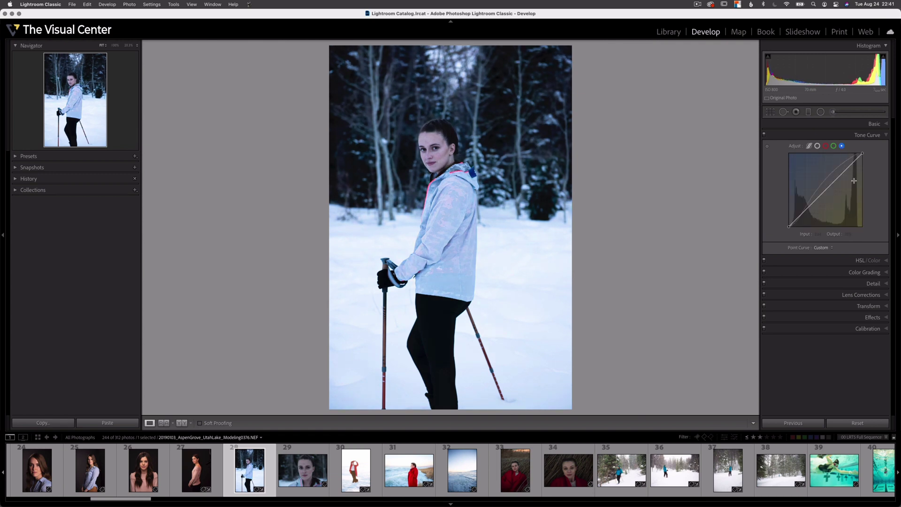
pyautogui.moveTo(855, 163); pyautogui.dragTo(855, 166)
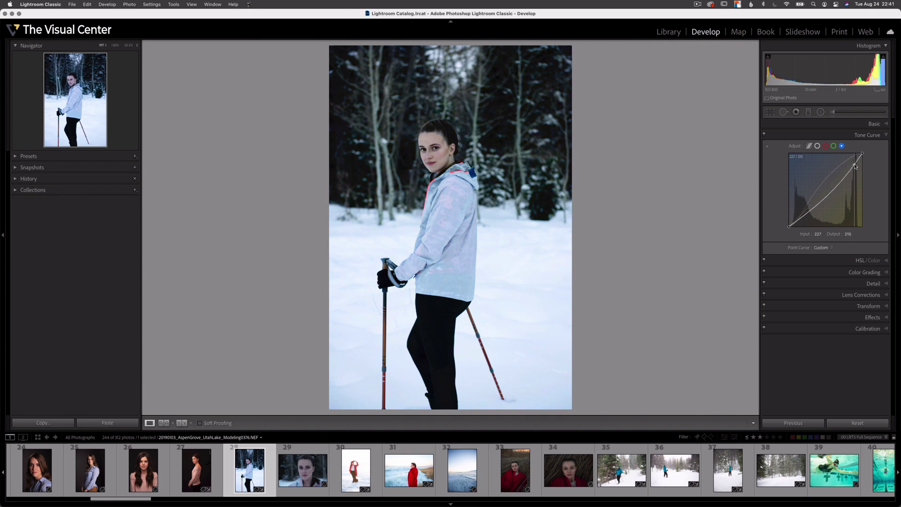
pyautogui.moveTo(817, 207); pyautogui.dragTo(817, 200)
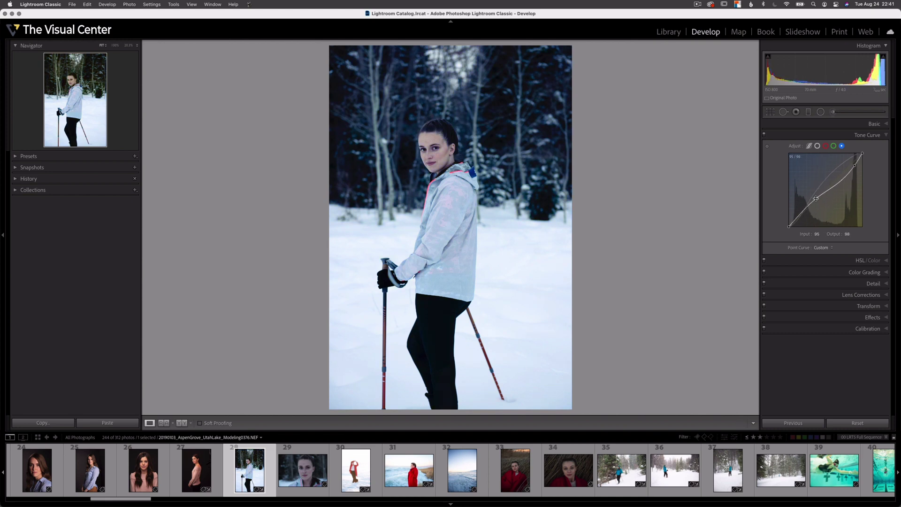
pyautogui.moveTo(853, 166); pyautogui.dragTo(854, 168)
# Raise the red curve's highlights to about output 208 and add a lower point to hold down the shadows.
pyautogui.click(827, 150)
pyautogui.moveTo(848, 170); pyautogui.dragTo(844, 168)
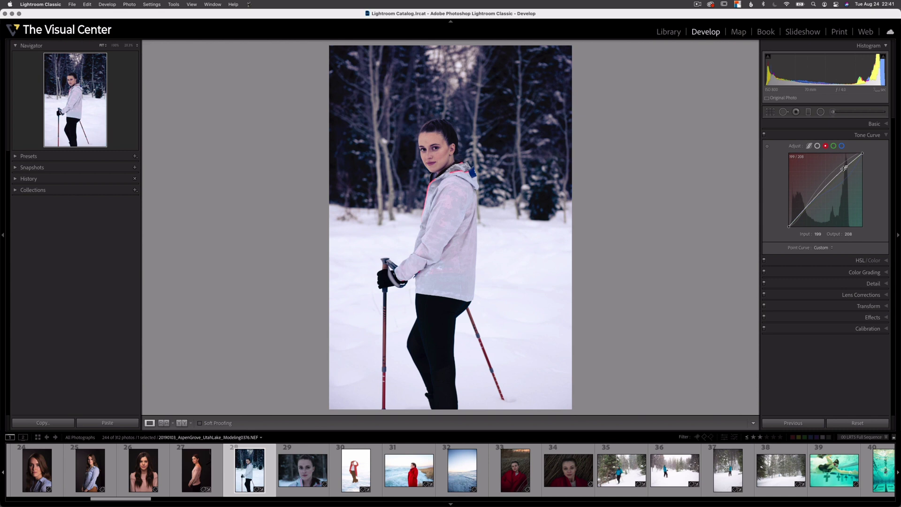
pyautogui.moveTo(817, 197); pyautogui.dragTo(818, 201)
# Compare the colour-graded photo with the tone curve switched off and on, and view the RGB and red channel curves.
pyautogui.click(765, 135)
pyautogui.click(764, 135)
pyautogui.click(765, 135)
pyautogui.click(765, 135)
pyautogui.click(818, 147)
pyautogui.click(826, 146)
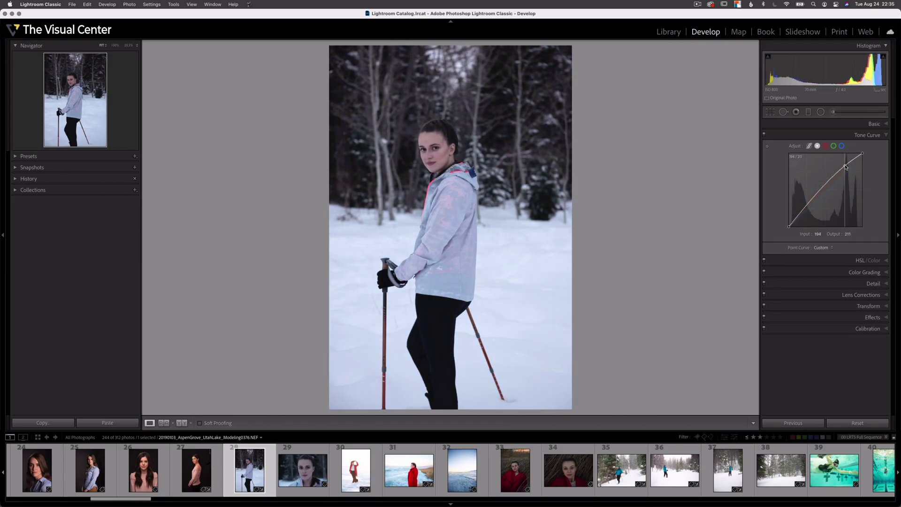
pyautogui.moveTo(846, 167); pyautogui.dragTo(846, 163)
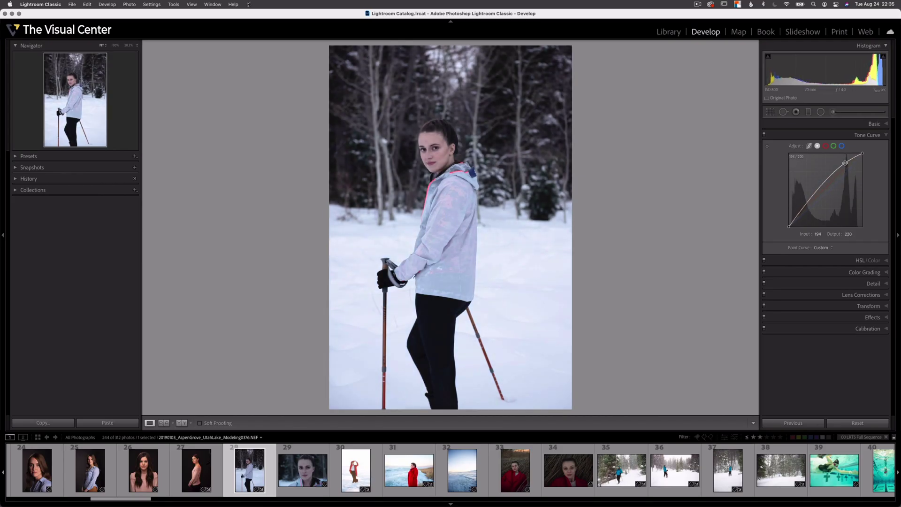
pyautogui.moveTo(801, 216); pyautogui.dragTo(799, 221)
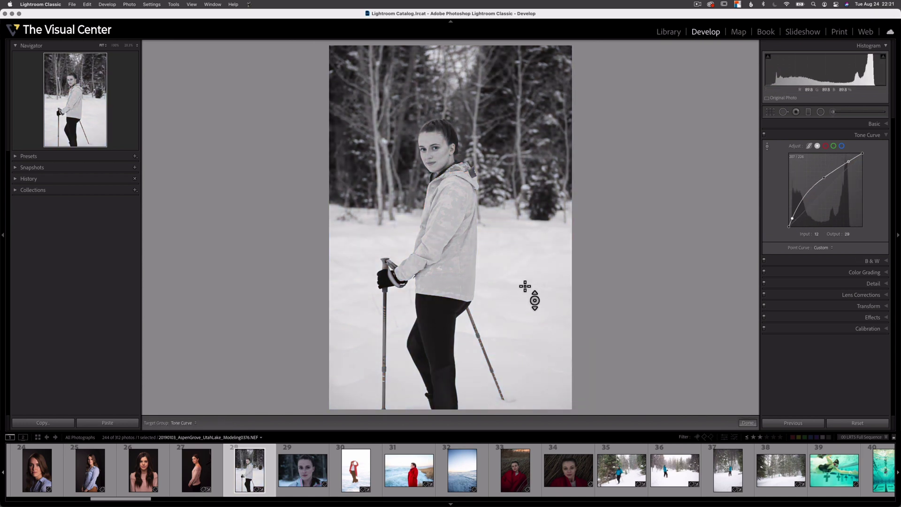
pyautogui.moveTo(526, 288)
pyautogui.mouseDown()
pyautogui.moveTo(526, 301)
pyautogui.moveTo(528, 290)
pyautogui.mouseUp()
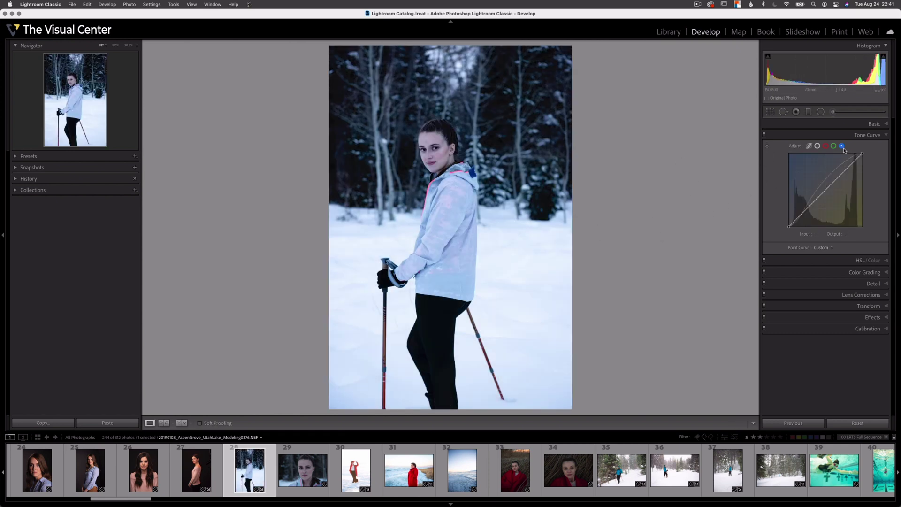
pyautogui.moveTo(854, 164); pyautogui.dragTo(825, 202)
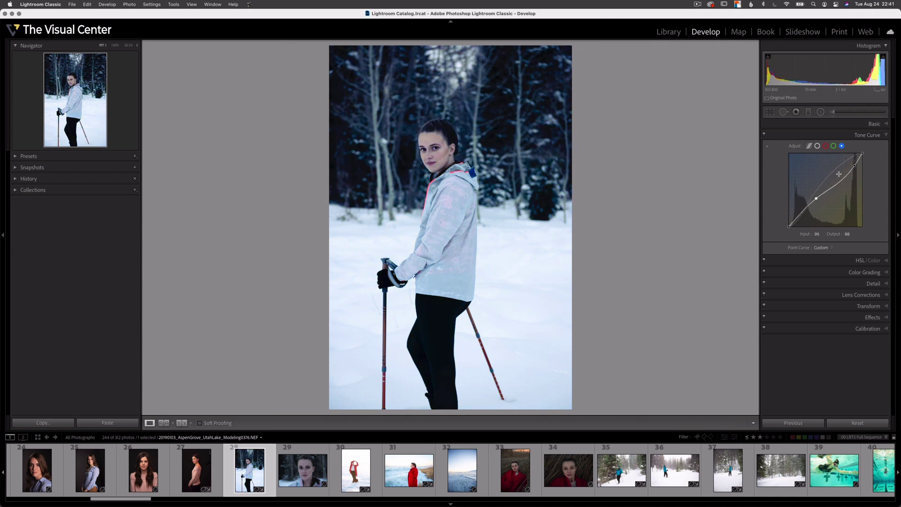